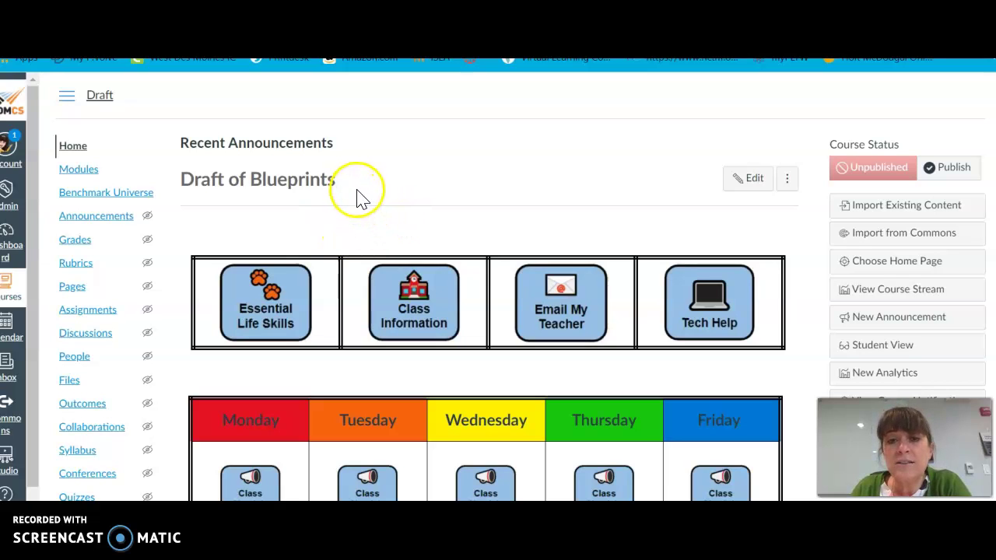
Step: Open the Draft course's Modules page from its home page
click(78, 176)
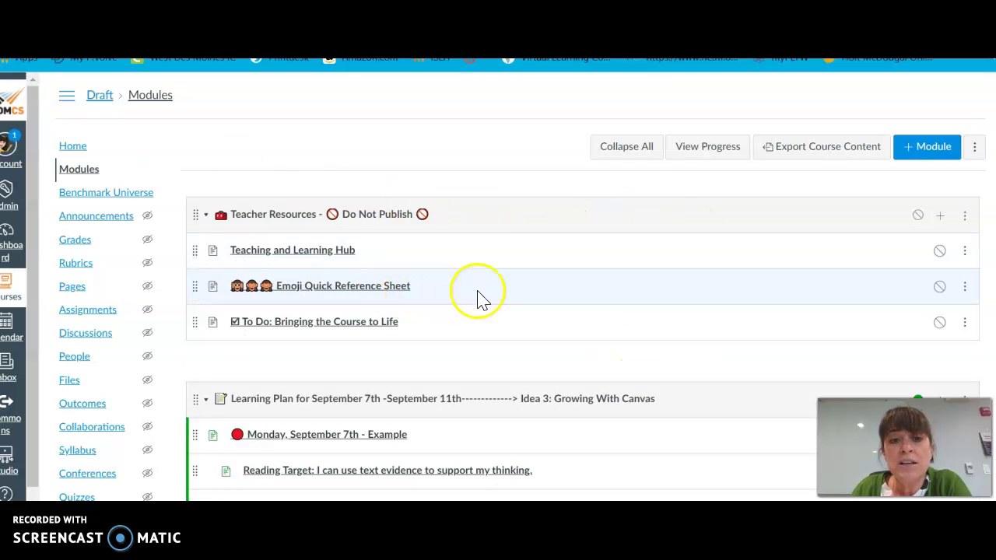
Step: Scroll down the Modules page to the September 7th–11th Learning Plan module
scroll(502, 284, down, 2)
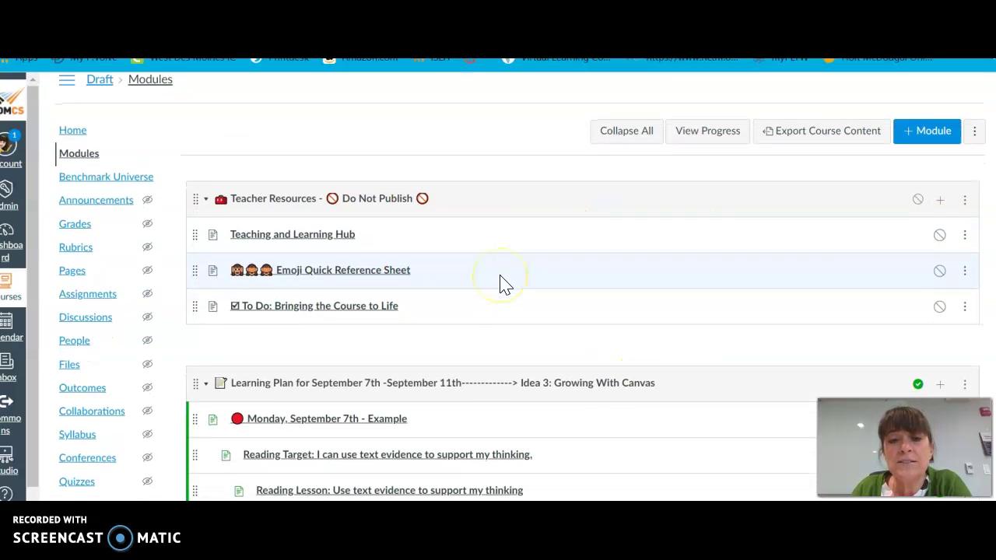
scroll(560, 317, down, 1)
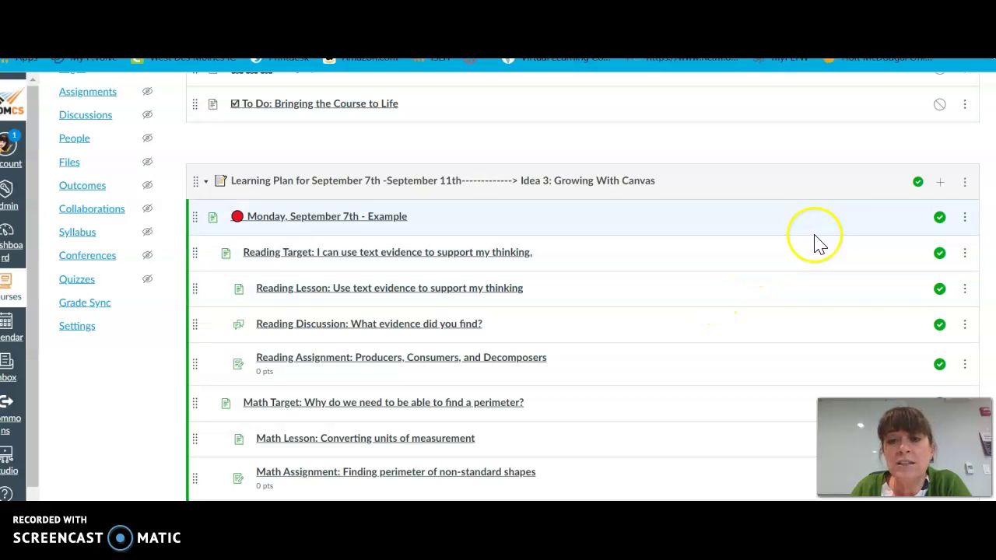
scroll(847, 240, down, 1)
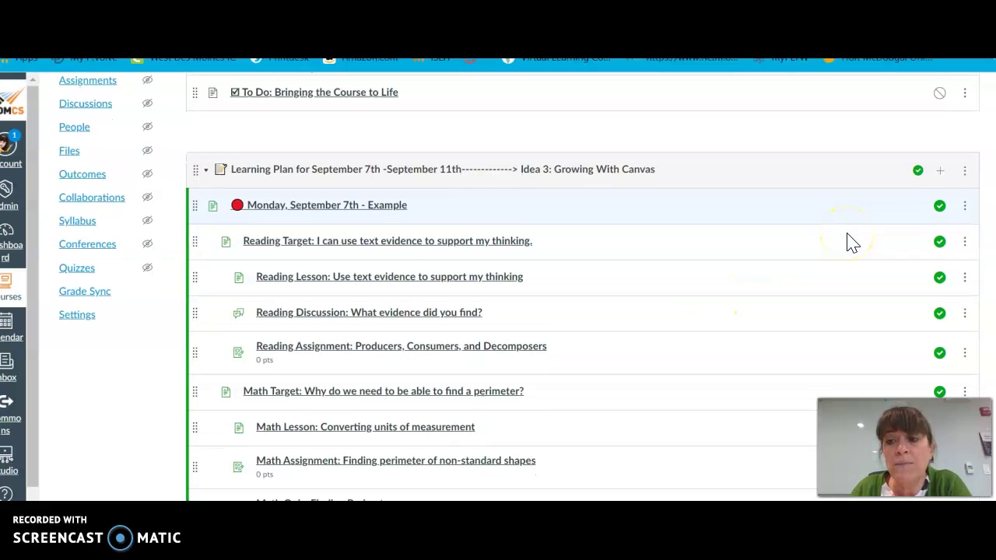
Step: Add ConnectED as an External Tool item to the September 7th–11th Learning Plan module
click(940, 172)
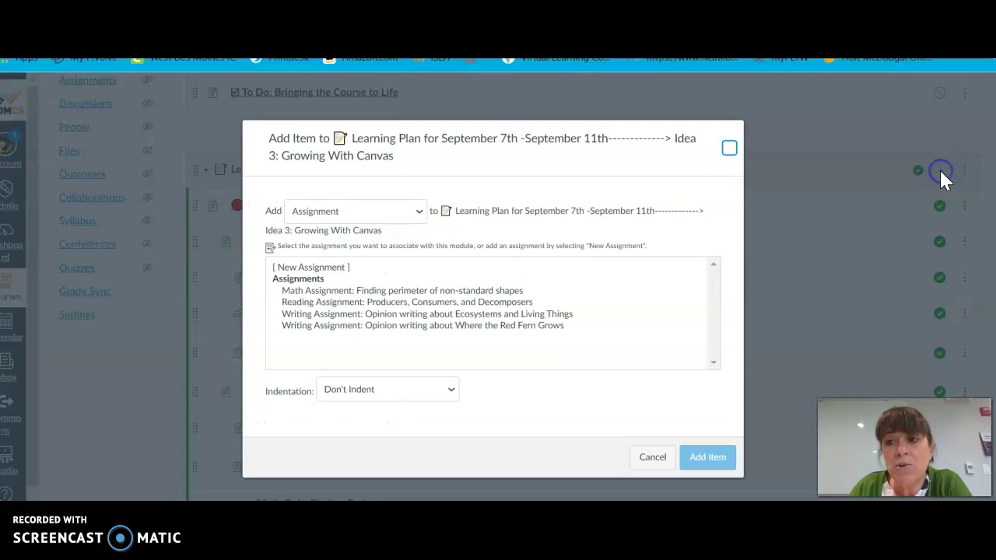
click(418, 211)
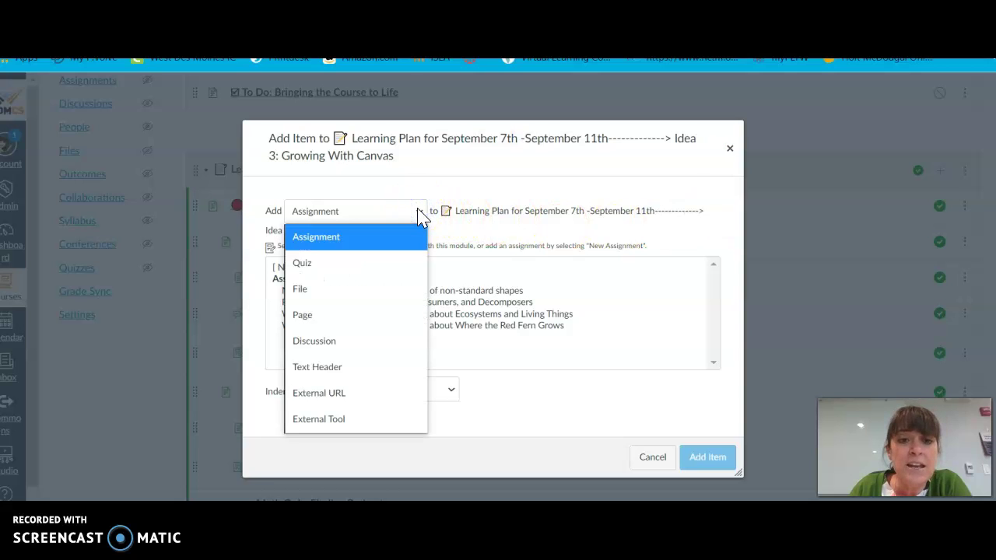
click(338, 417)
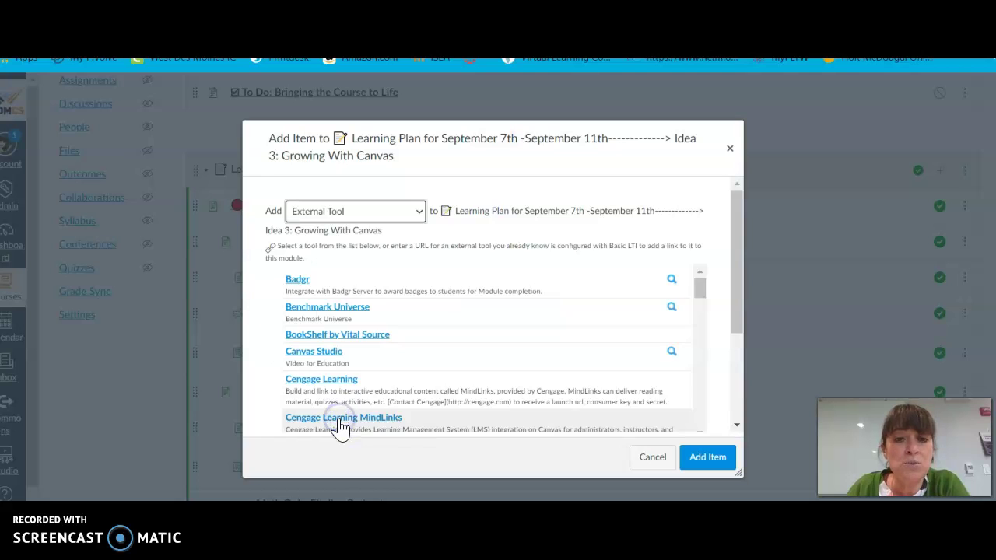
scroll(418, 369, down, 3)
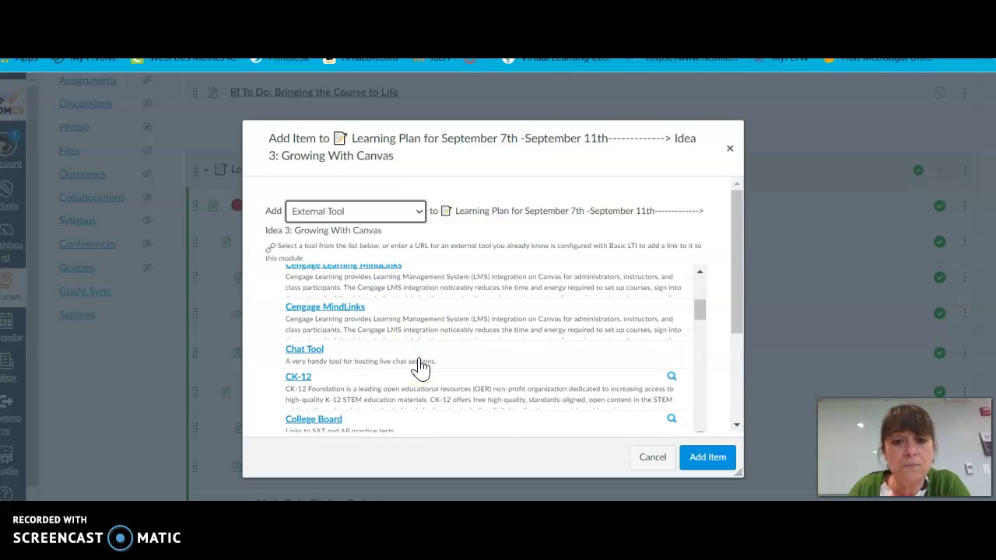
scroll(420, 367, down, 3)
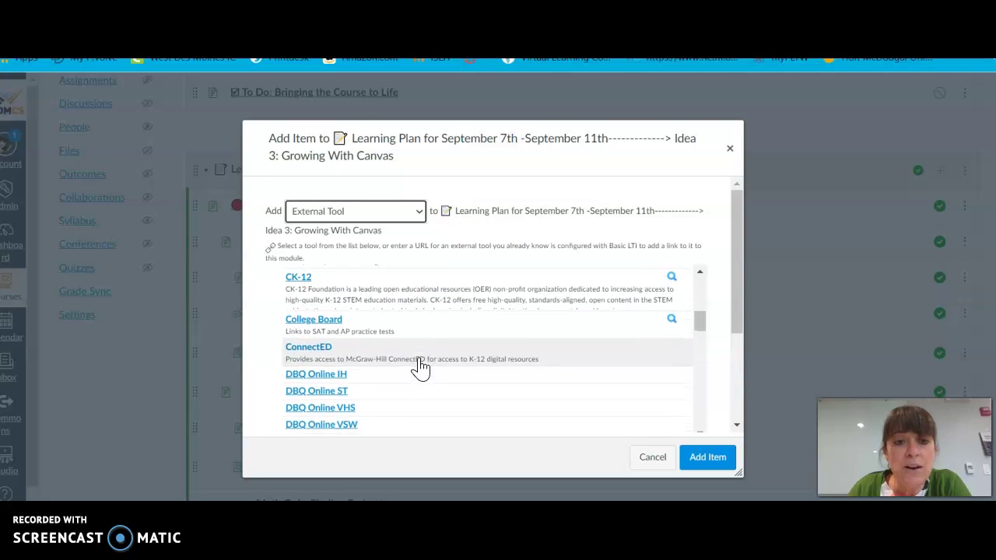
click(401, 328)
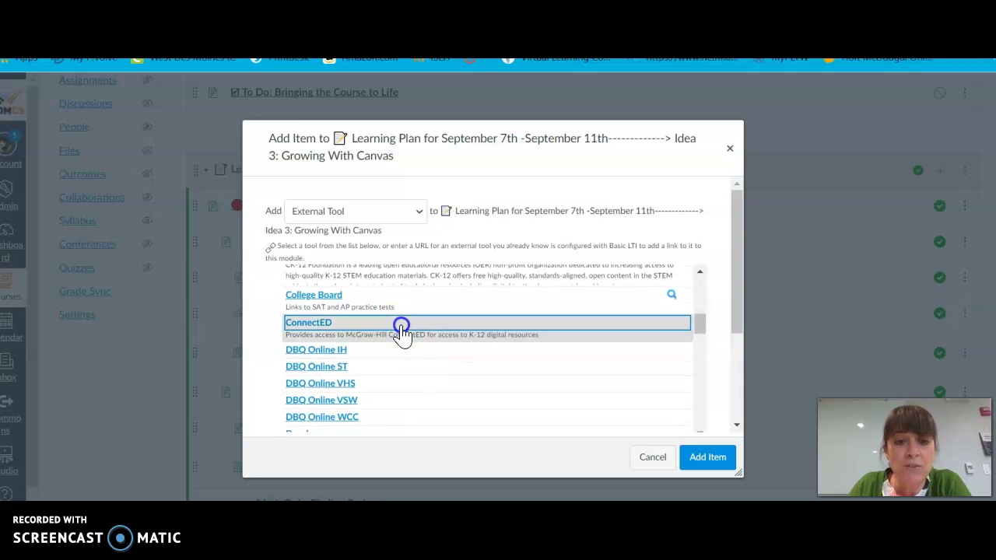
click(690, 458)
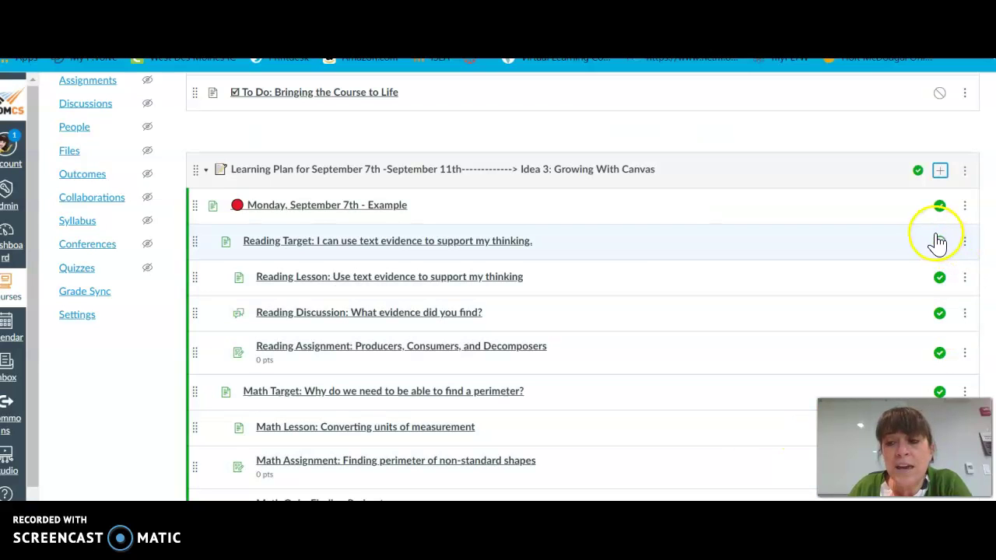
Step: Publish the new ConnectED item at the bottom of the September Learning Plan module
scroll(886, 182, down, 1)
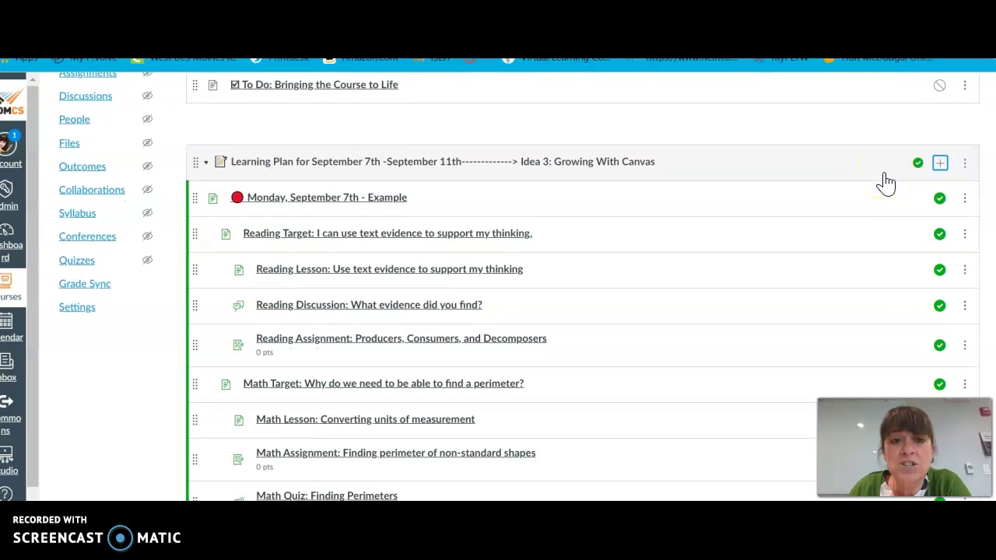
scroll(886, 182, down, 5)
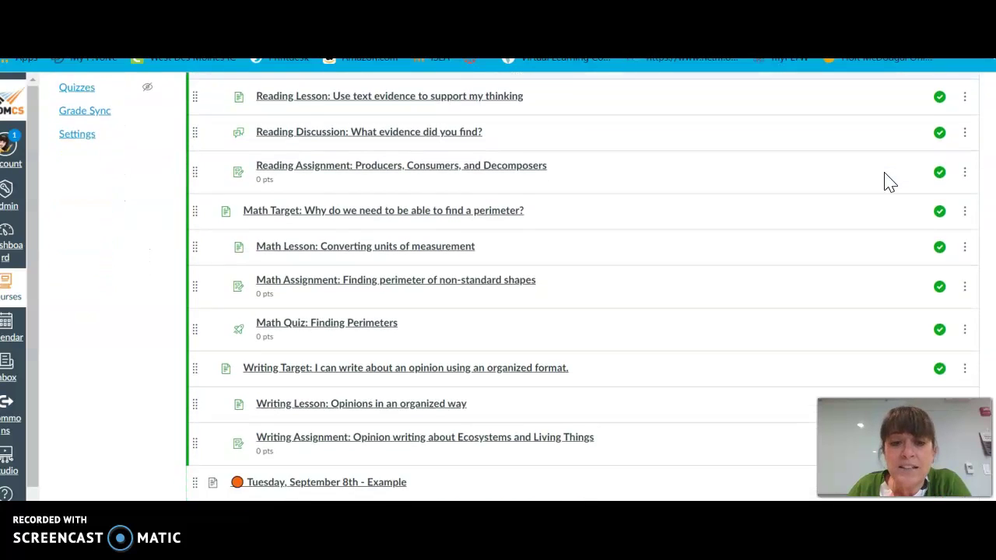
scroll(884, 182, down, 1)
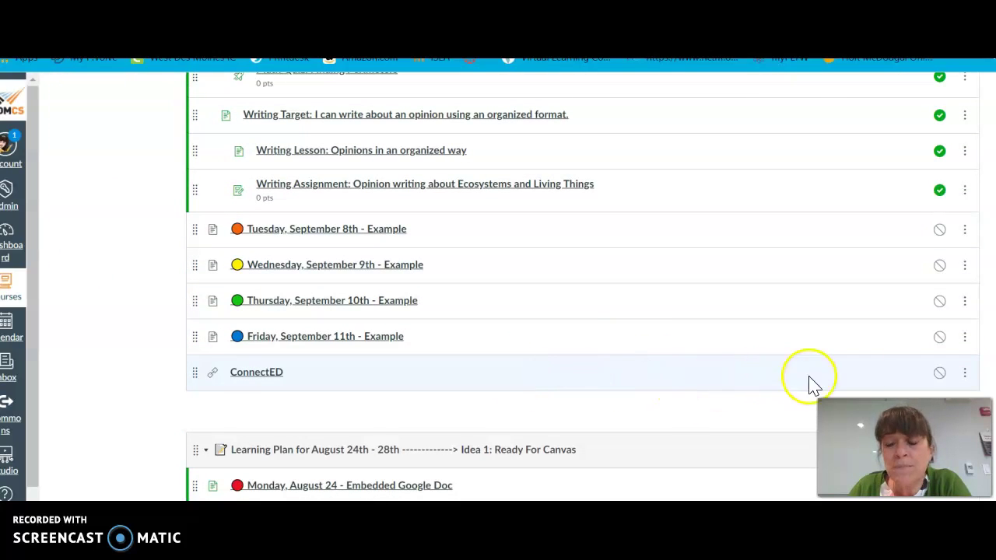
click(963, 375)
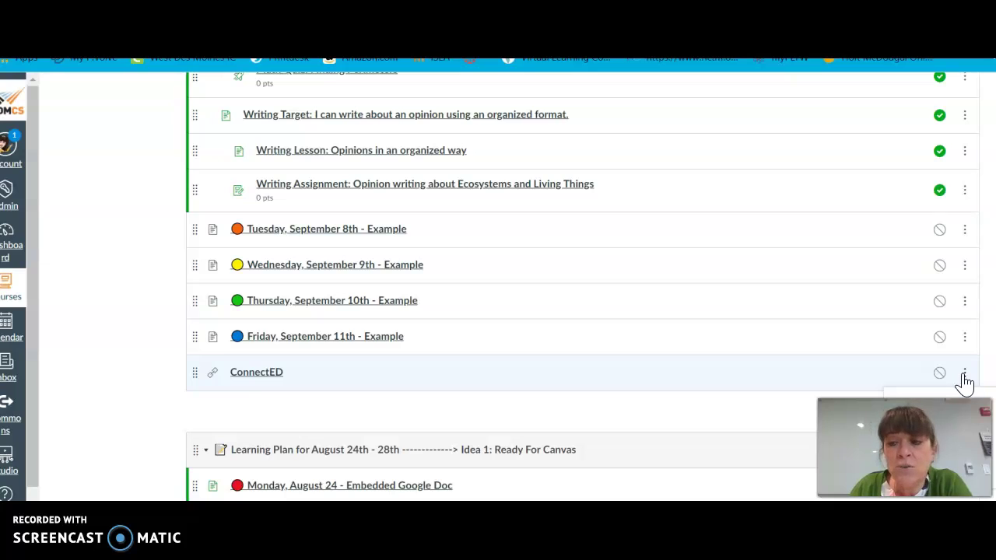
click(929, 382)
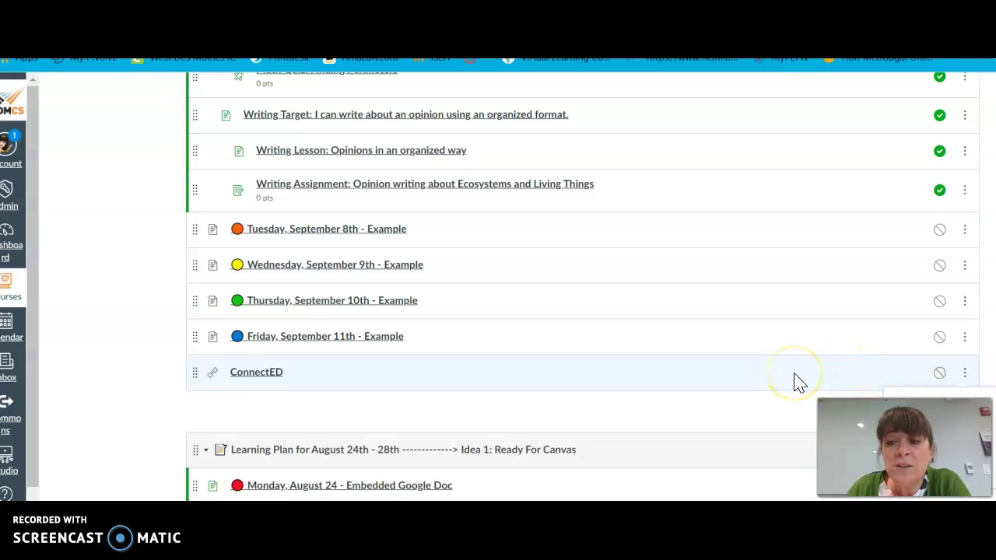
click(939, 375)
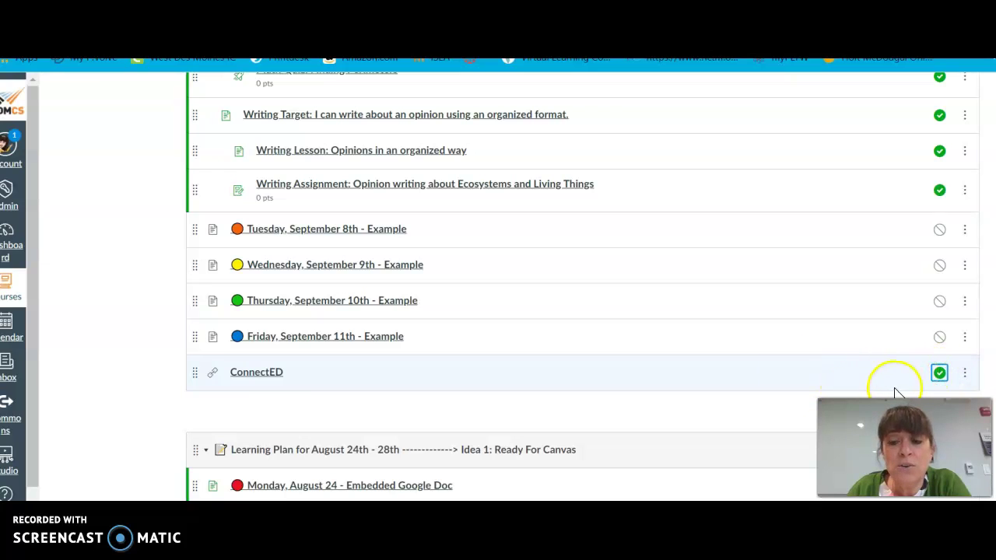
click(966, 377)
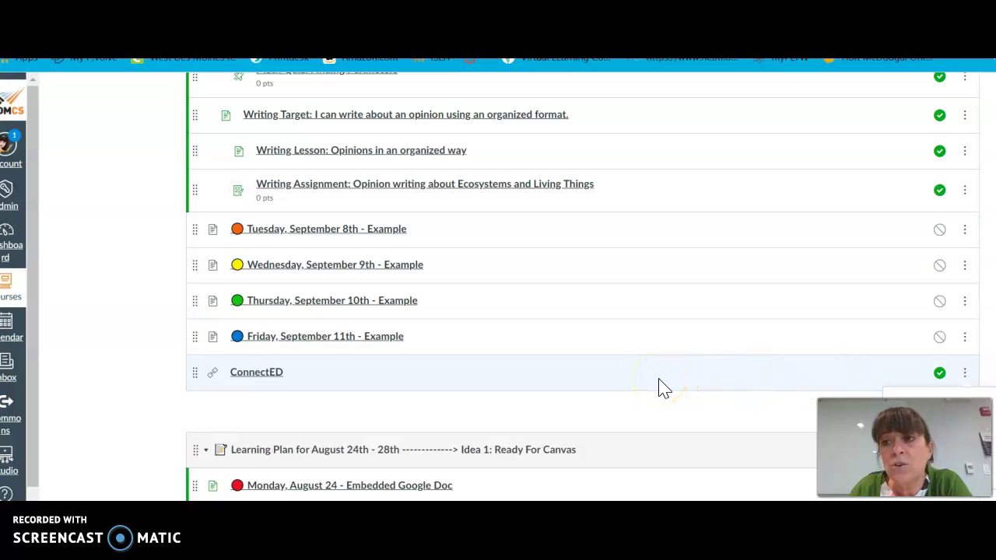
Step: Check the published ConnectED link in the Resources module, then return up the module list
click(581, 406)
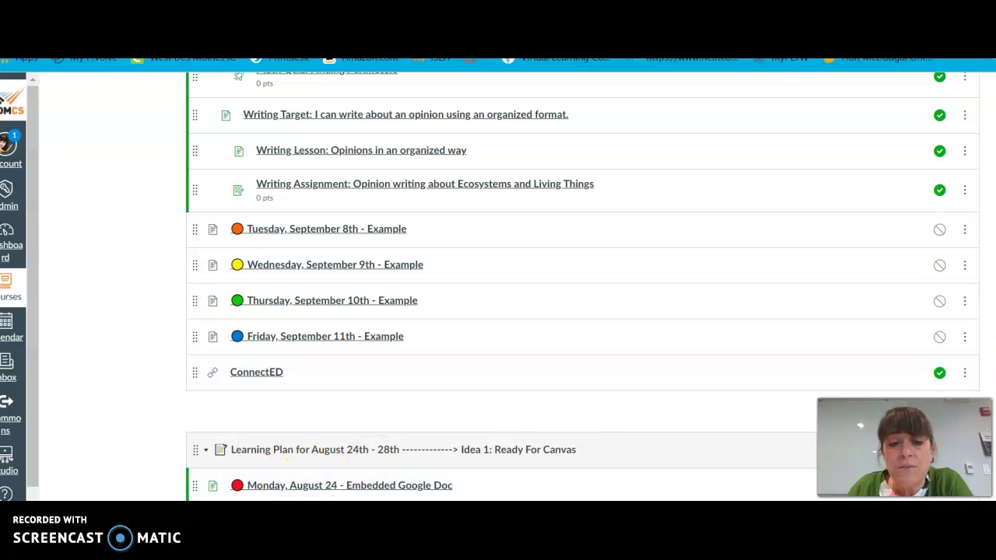
scroll(804, 371, up, 1)
scroll(804, 371, down, 1)
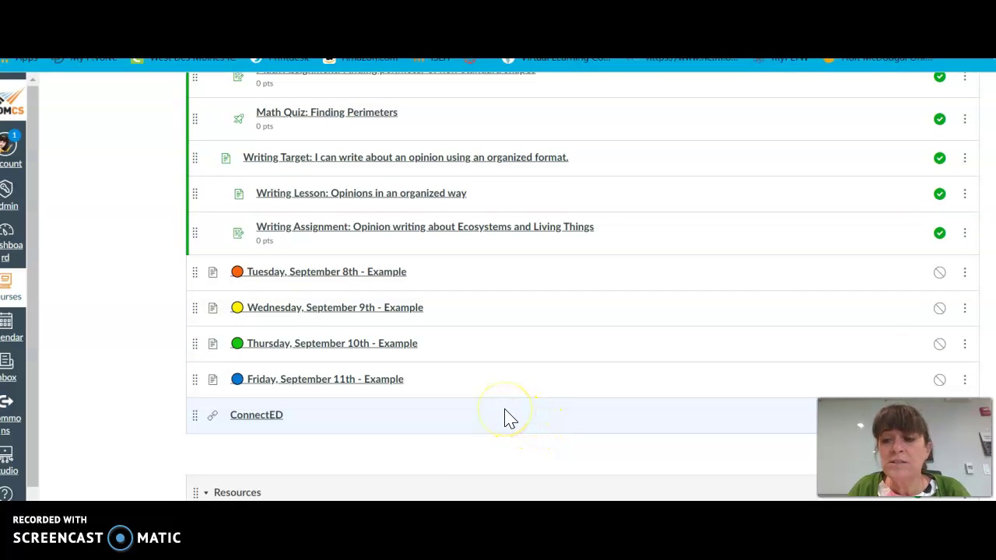
scroll(569, 379, down, 2)
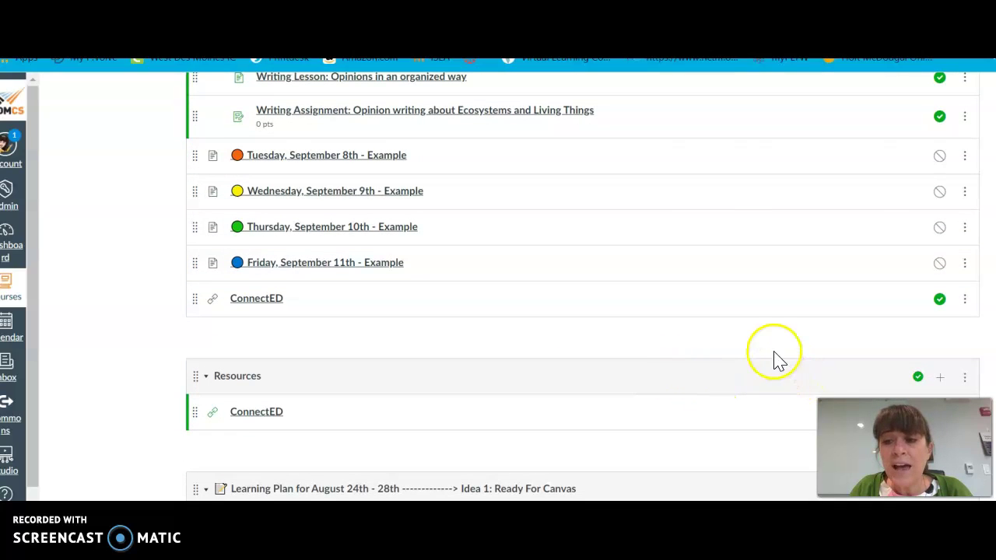
scroll(770, 350, down, 1)
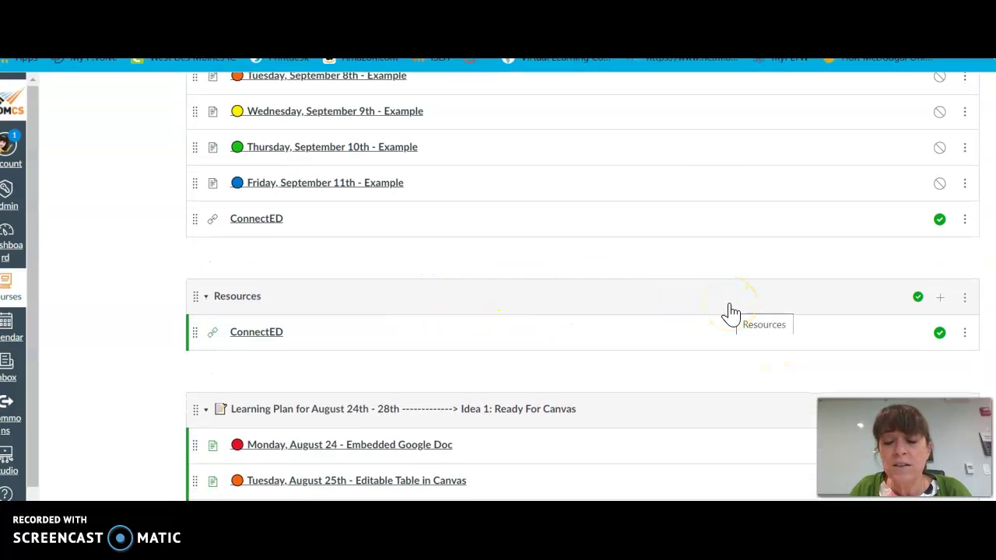
click(941, 300)
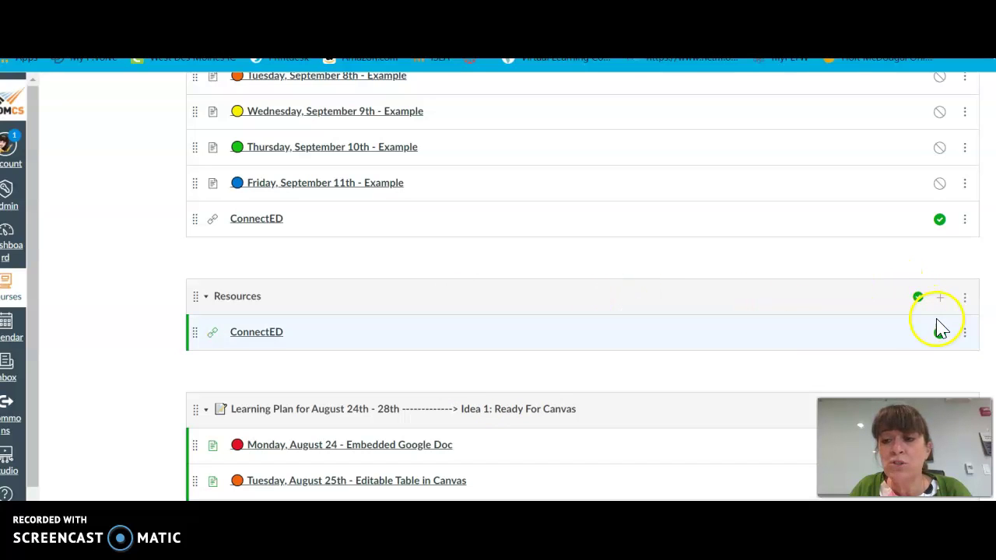
scroll(893, 302, down, 1)
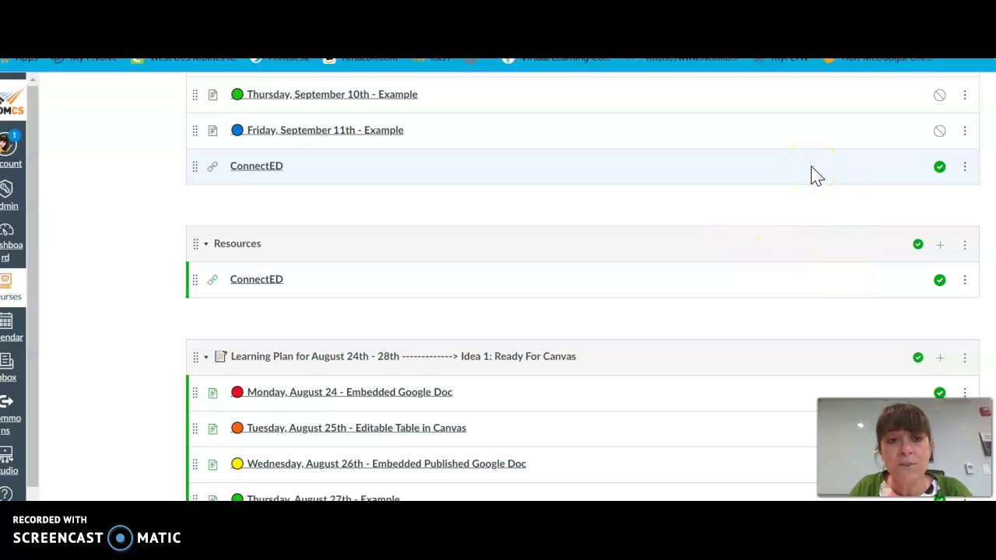
scroll(812, 175, up, 5)
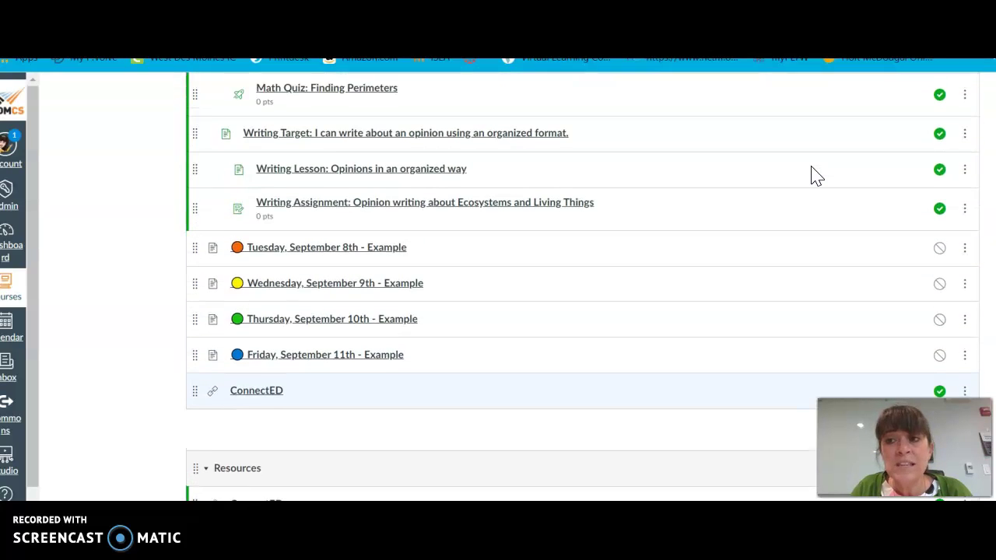
scroll(813, 175, up, 2)
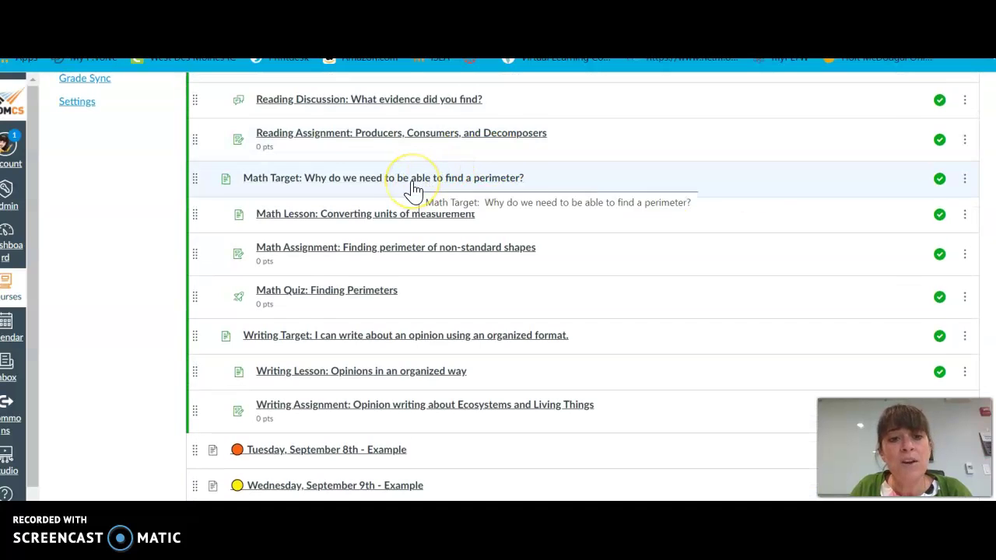
Step: Open the 'Math Lesson: Converting units of measurement' page in the editor
scroll(412, 189, up, 3)
scroll(412, 189, down, 2)
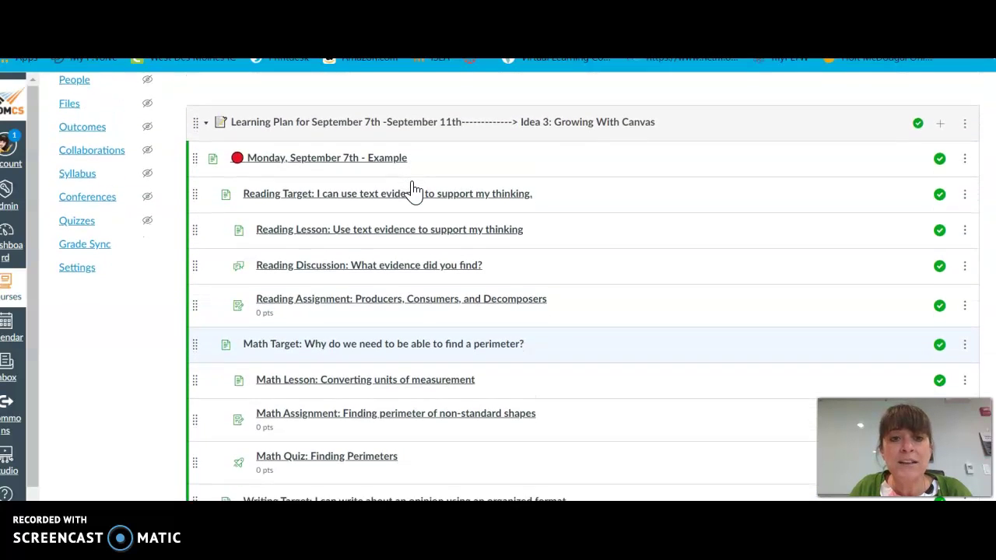
scroll(412, 189, down, 4)
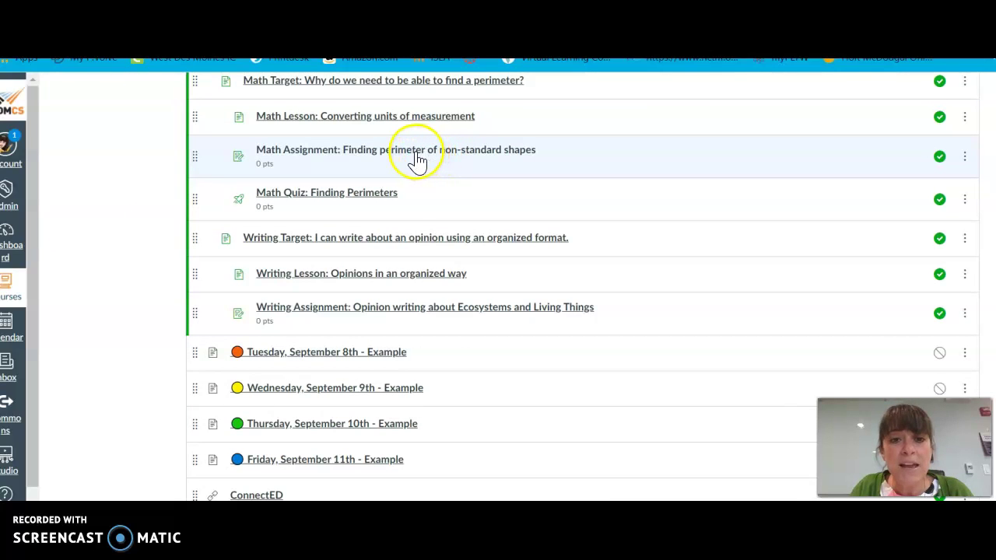
click(405, 121)
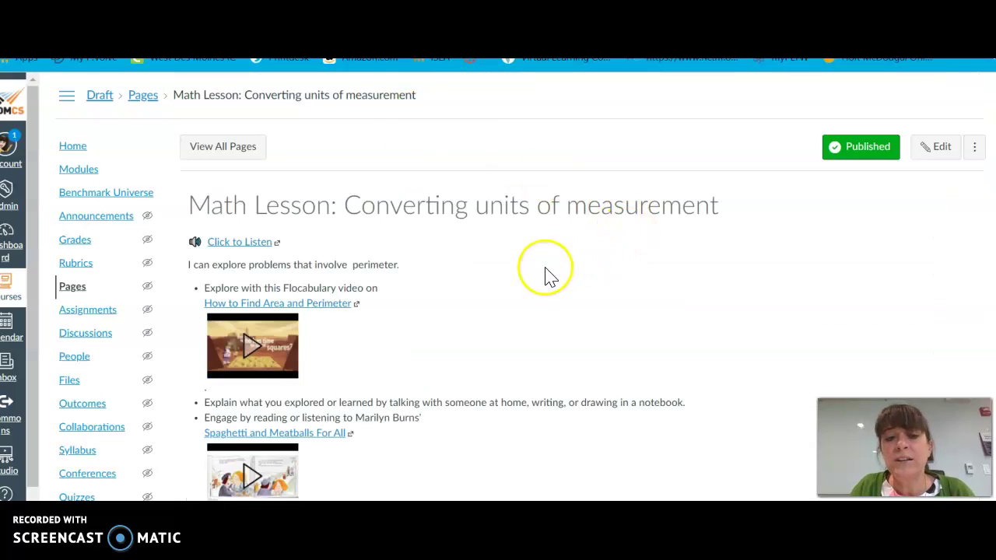
scroll(544, 276, down, 3)
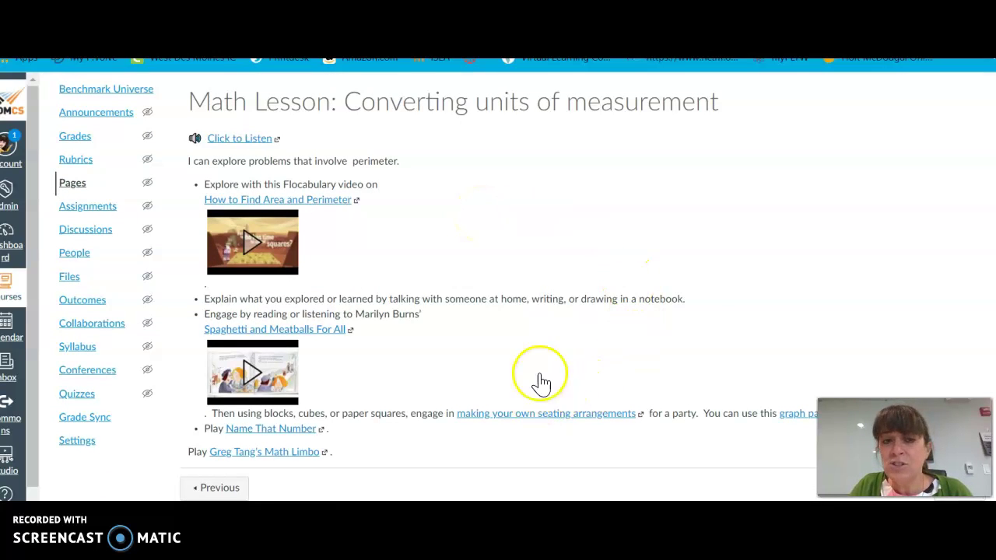
scroll(699, 292, up, 3)
click(935, 147)
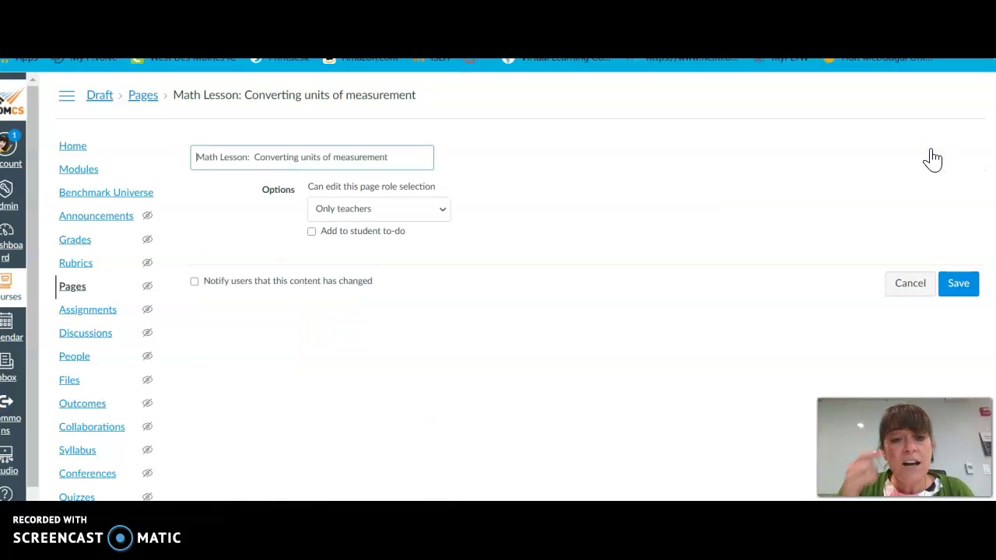
Step: Start a new line after the Math Limbo activity for the ConnectED student learning center sentence
scroll(612, 292, down, 1)
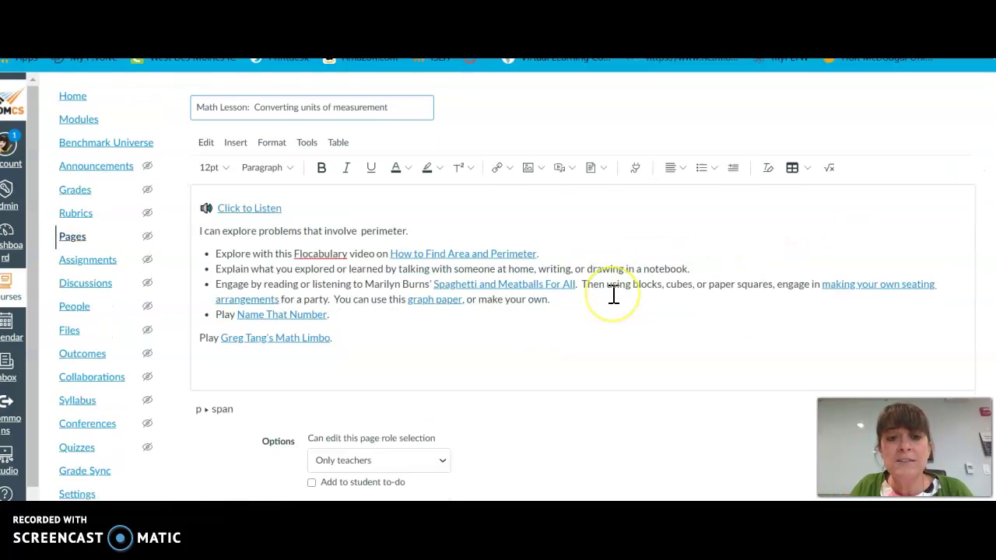
scroll(613, 294, down, 2)
click(428, 296)
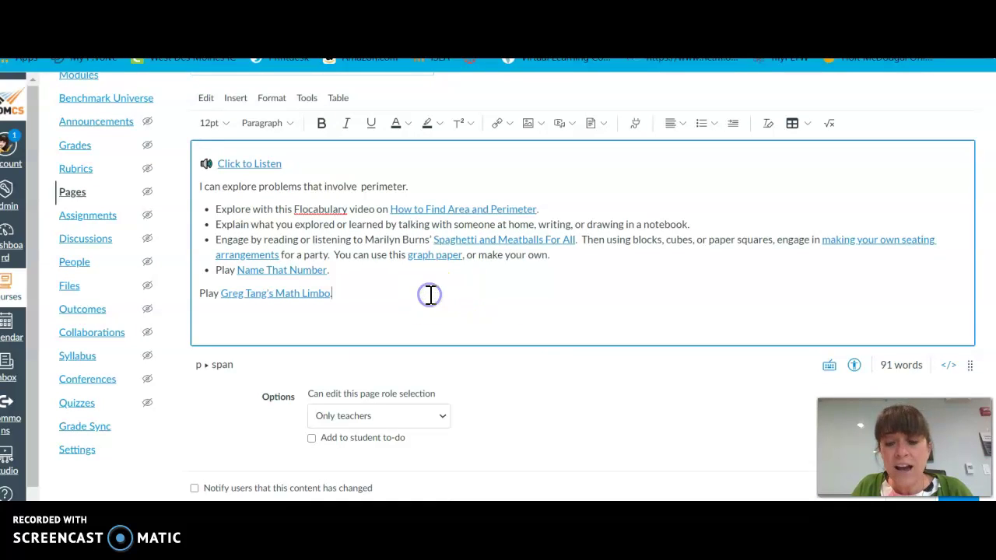
key(Return)
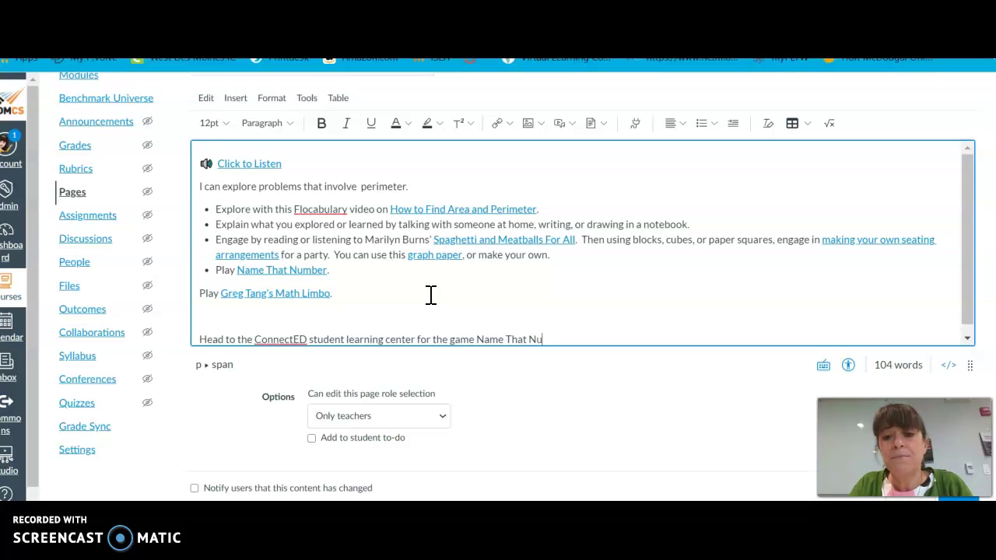
Step: Link the ConnectED student learning center sentence to the course's Resources module via Course Links
drag(605, 337, 258, 327)
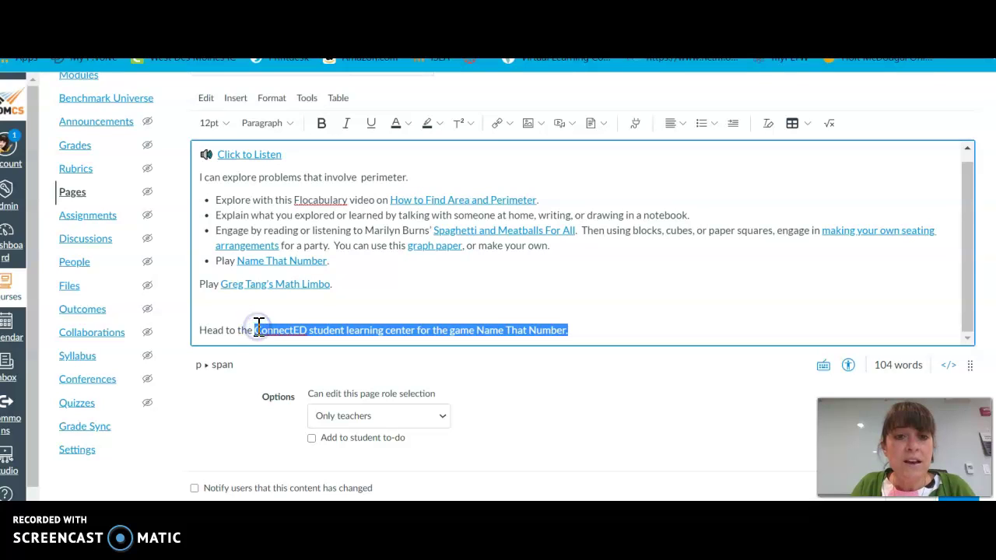
click(497, 124)
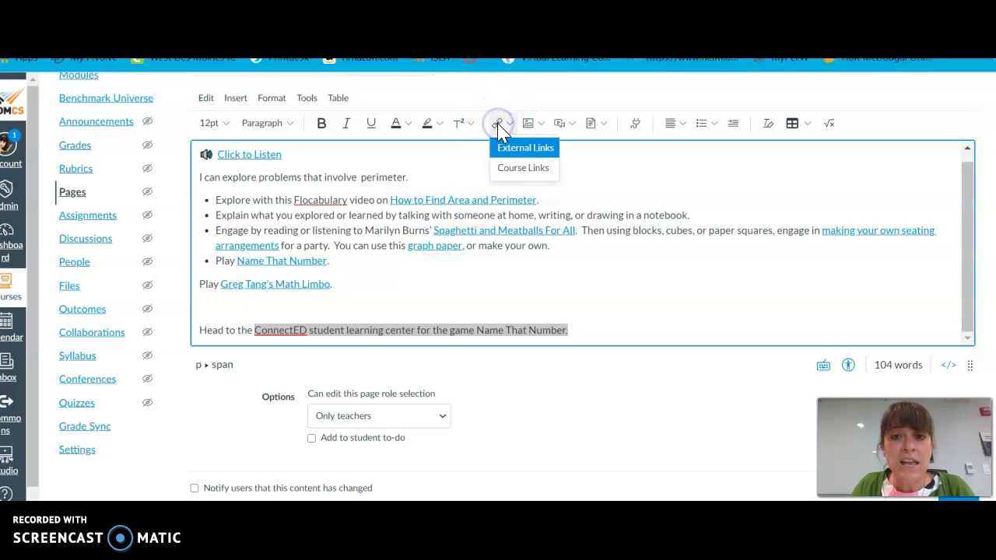
click(535, 166)
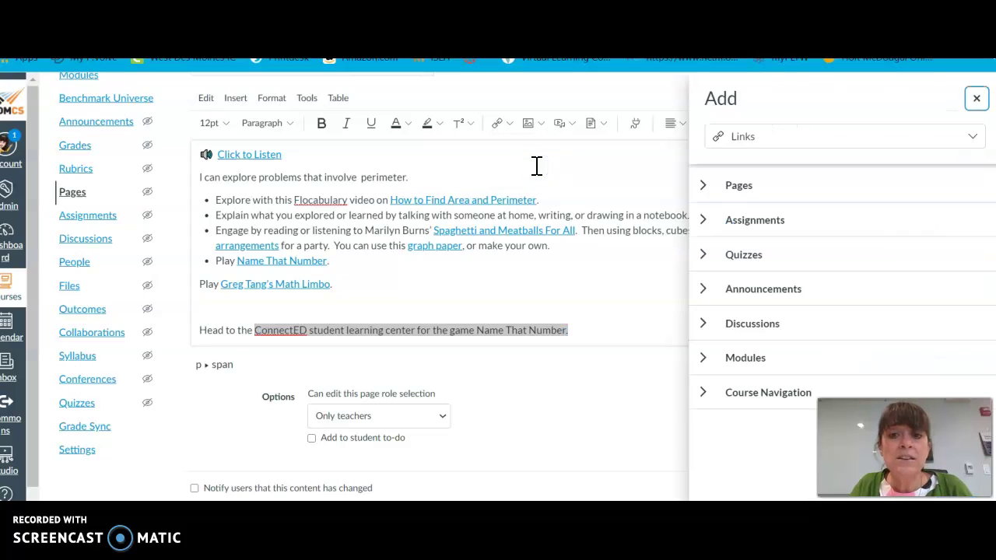
click(704, 358)
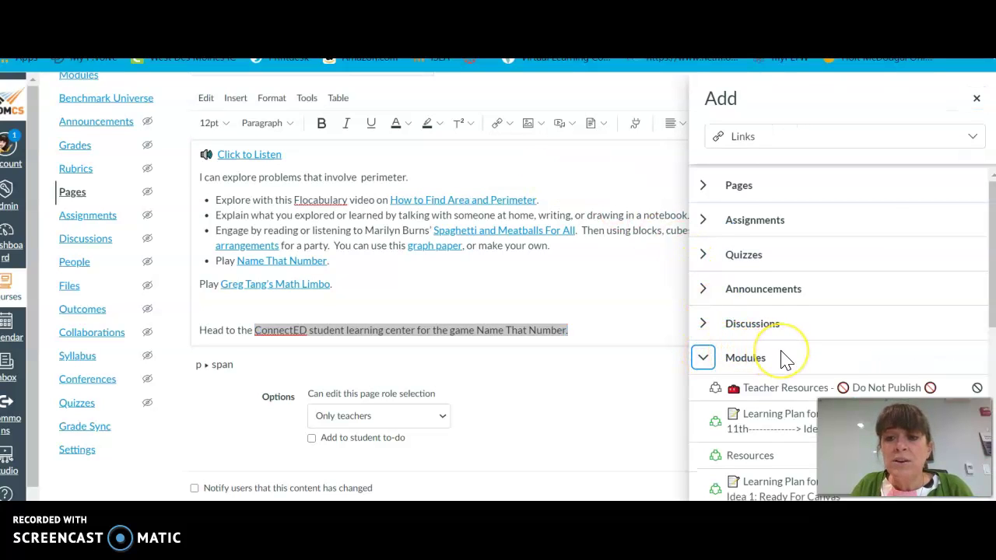
scroll(783, 355, down, 3)
scroll(784, 357, down, 1)
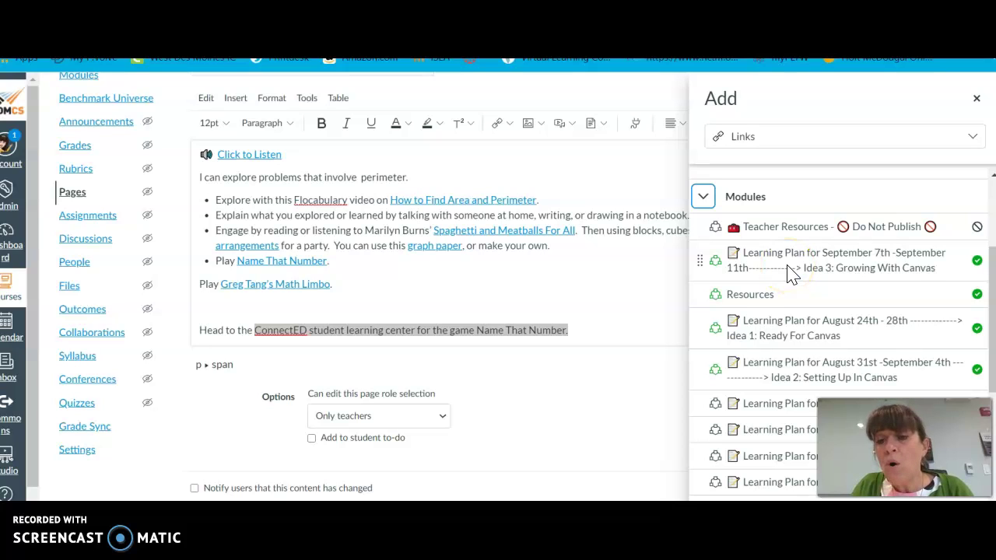
click(753, 296)
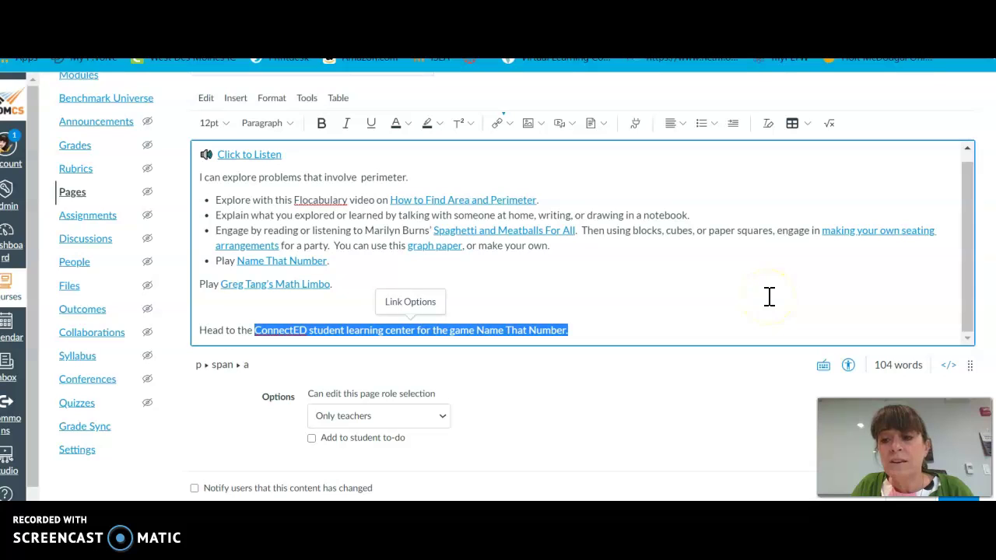
Step: Save the math lesson page and follow its ConnectED link to the Resources module
click(948, 499)
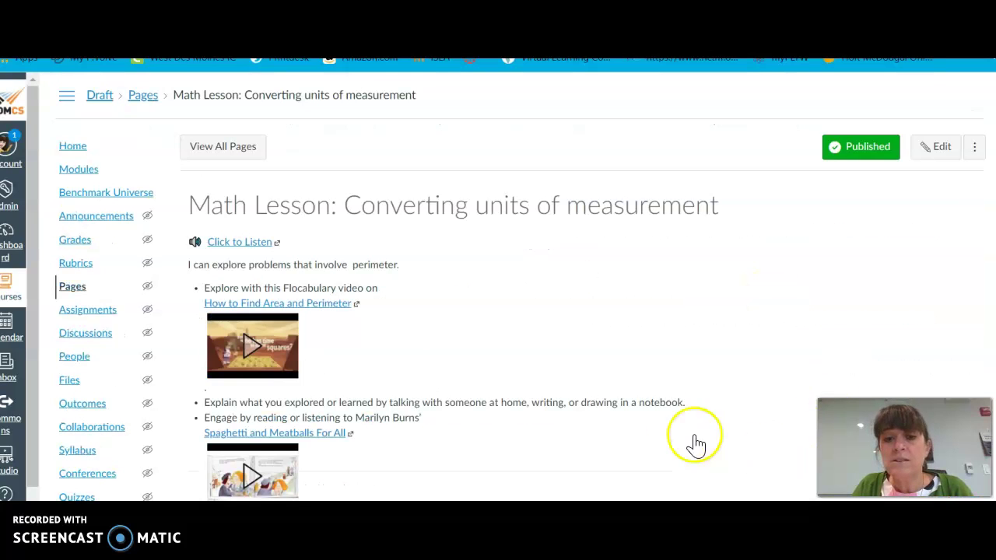
scroll(700, 447, down, 2)
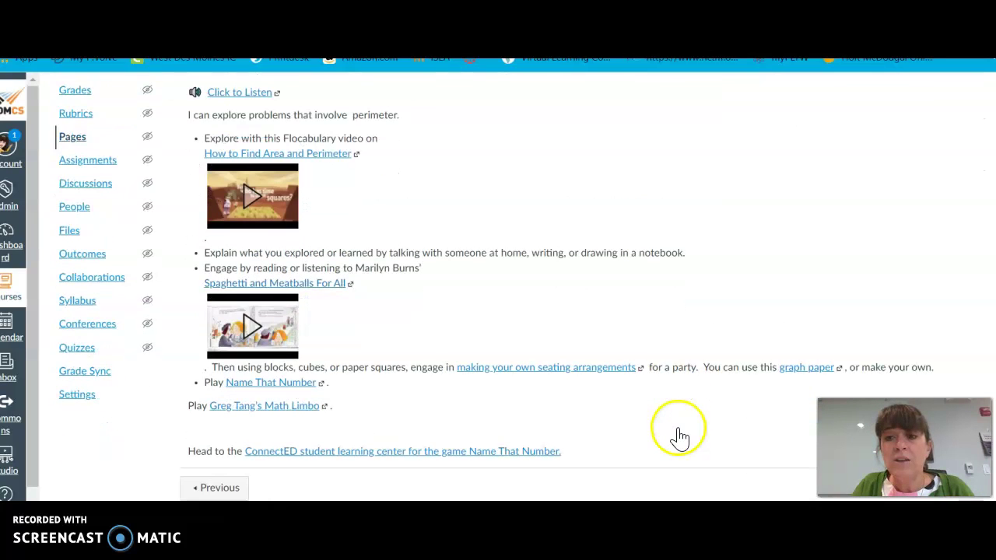
click(494, 459)
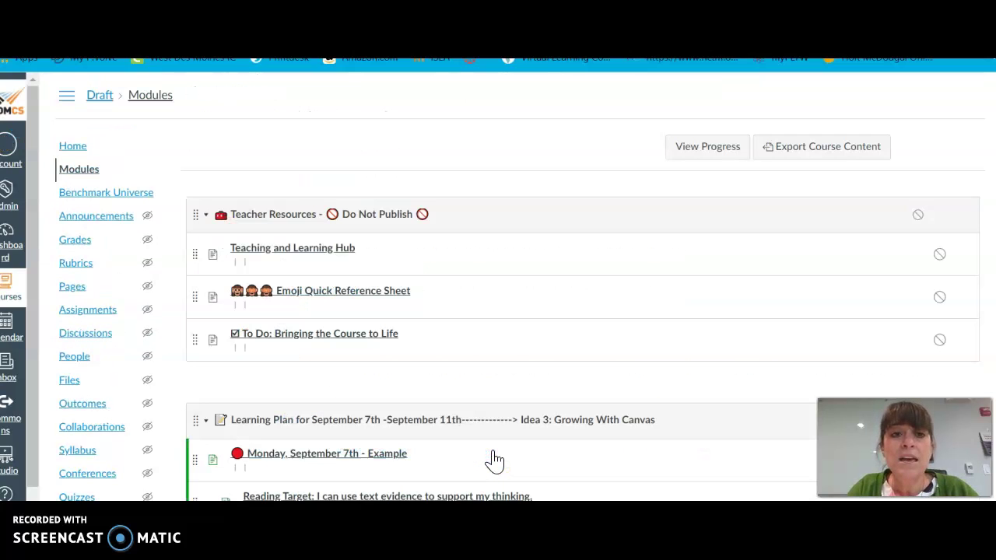
click(542, 332)
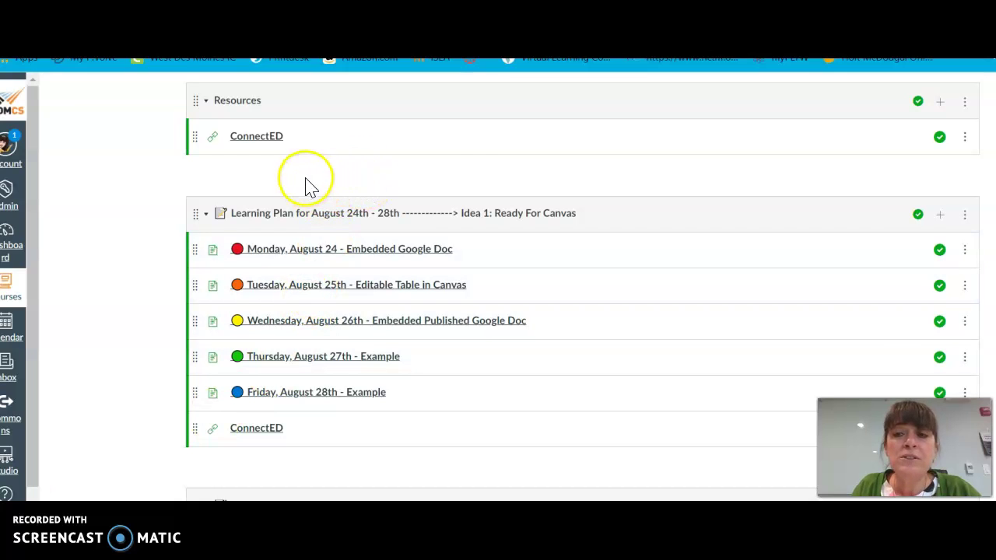
Step: Launch ConnectED from Resources and open the Everyday Mathematics Grade 3 program
click(263, 139)
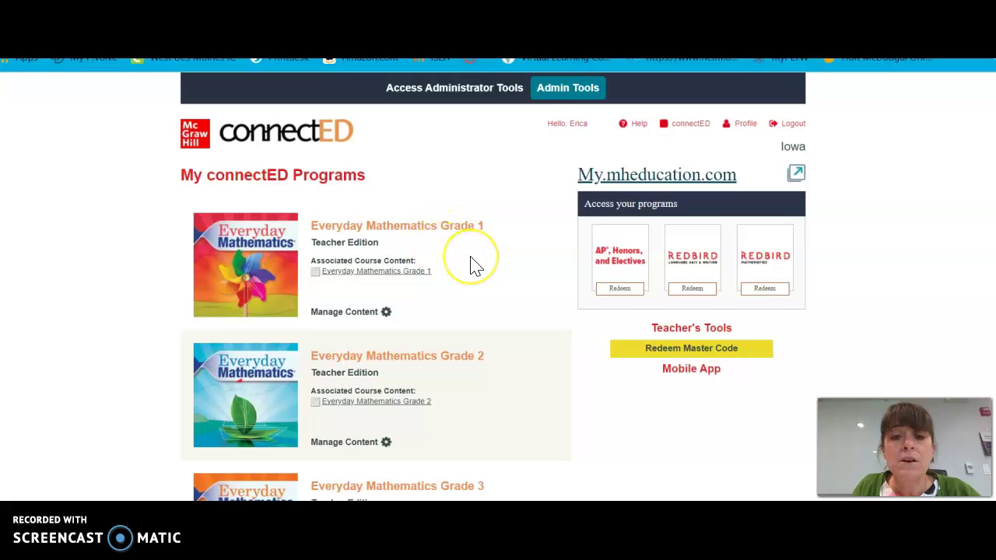
scroll(471, 265, down, 2)
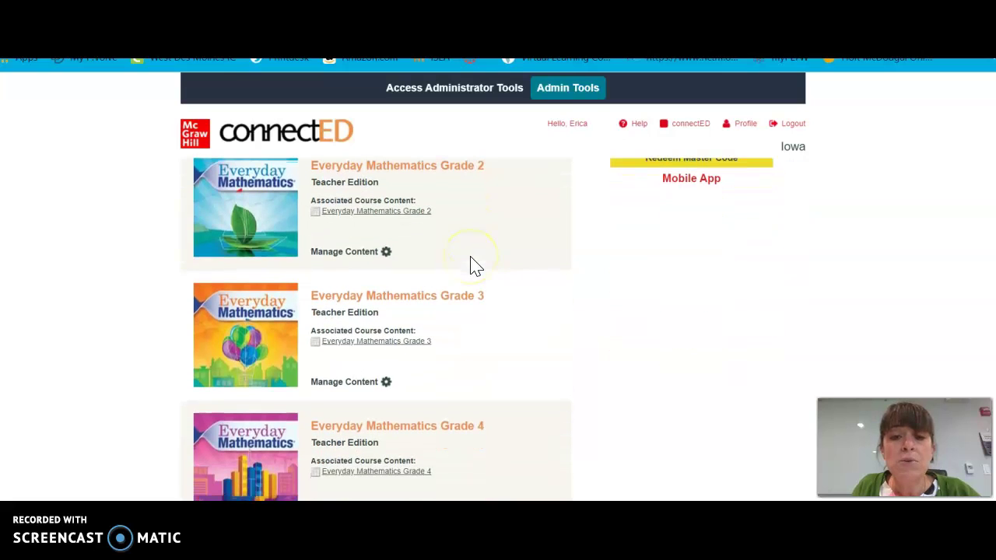
click(409, 305)
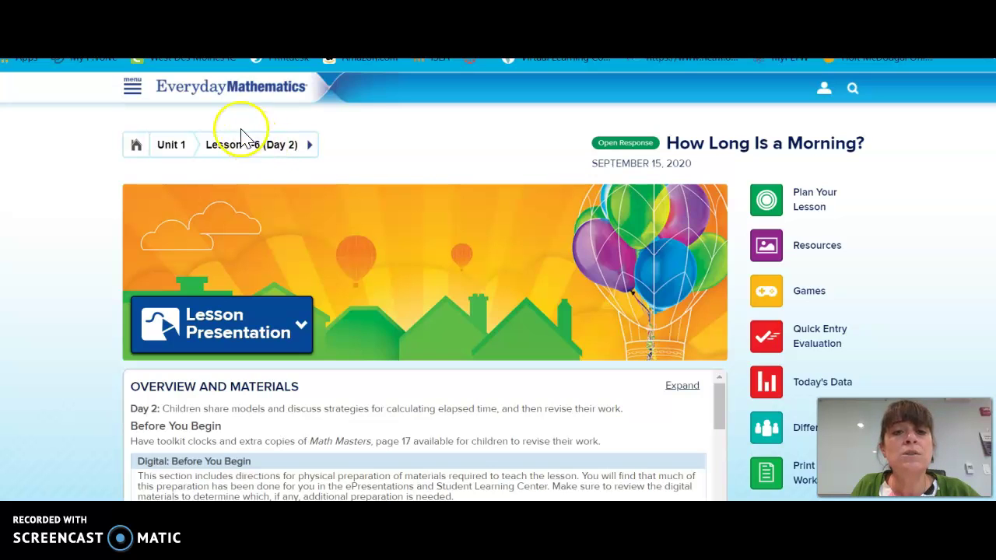
Step: Go to Class Management to view the Grade 3 class (08/27/2020–06/01/2021) with no students
click(133, 88)
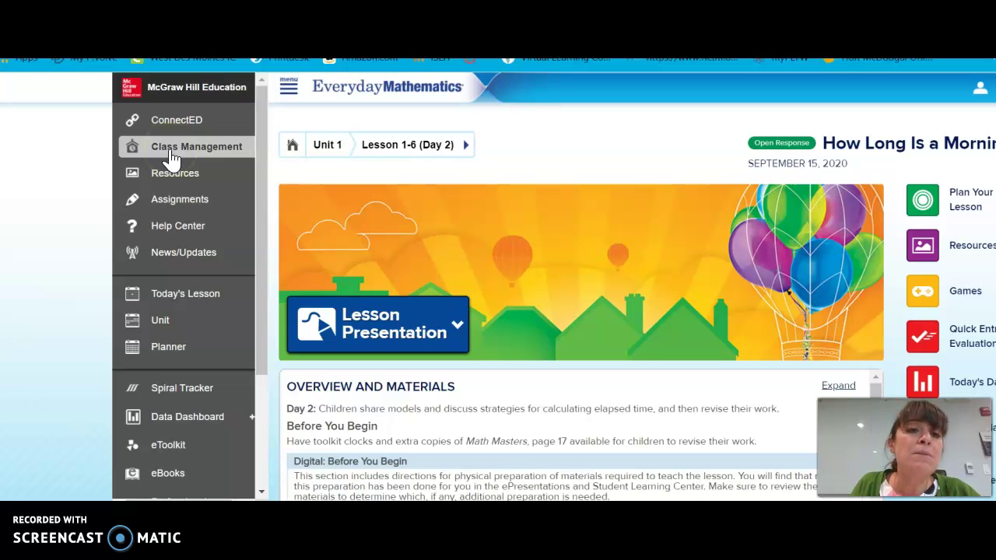
click(171, 156)
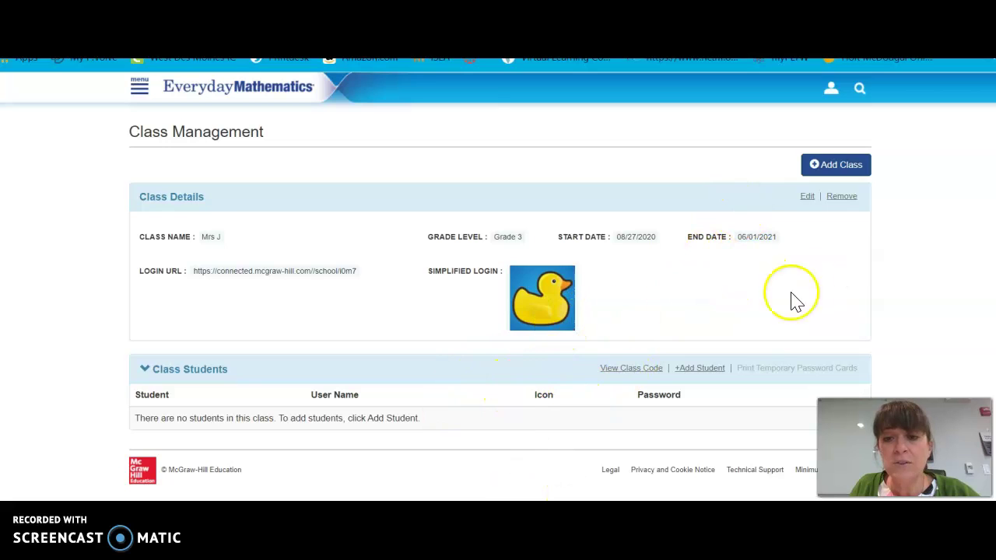
Step: Edit the Grade 3 class and accept the pacing calendar to reach step 3 of 3
click(807, 198)
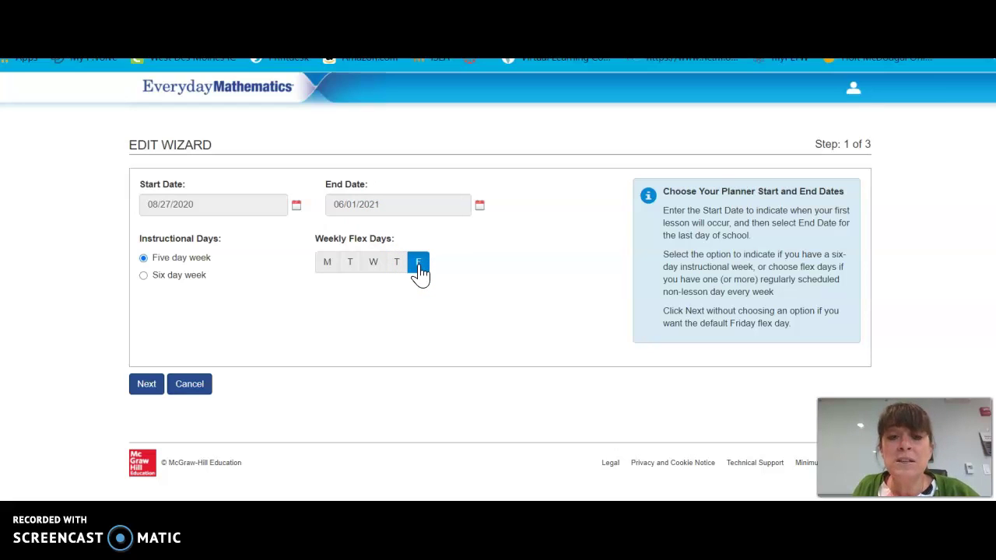
click(147, 389)
scroll(453, 373, down, 3)
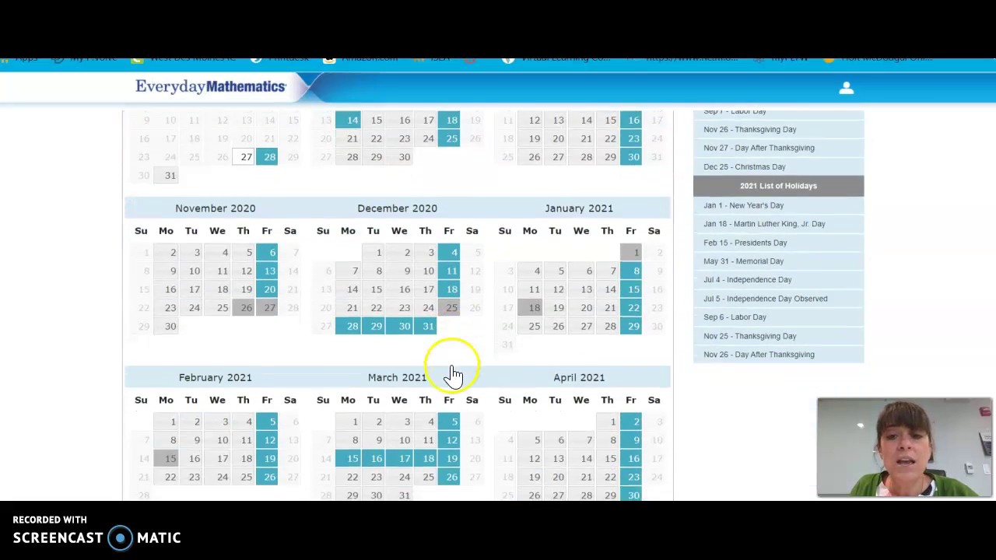
scroll(454, 373, down, 4)
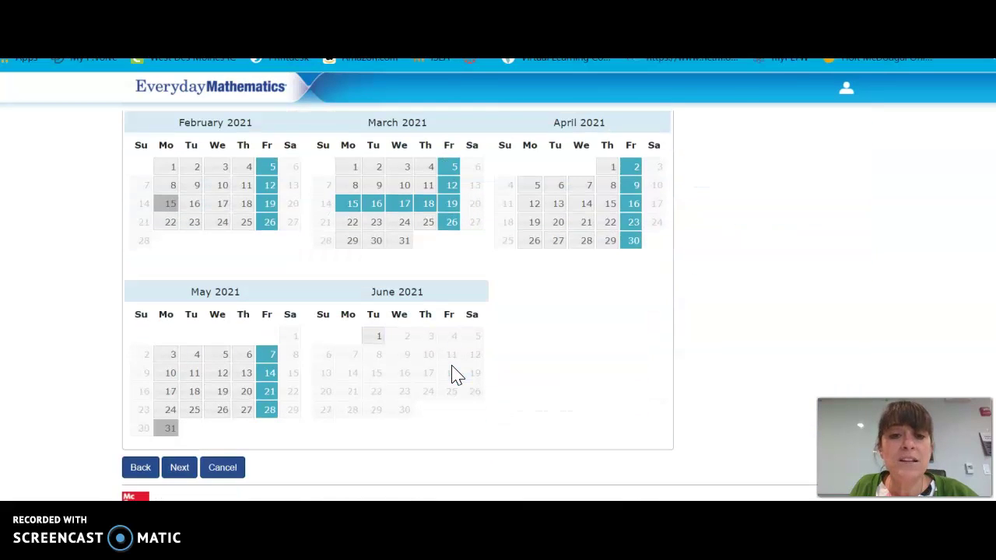
click(179, 467)
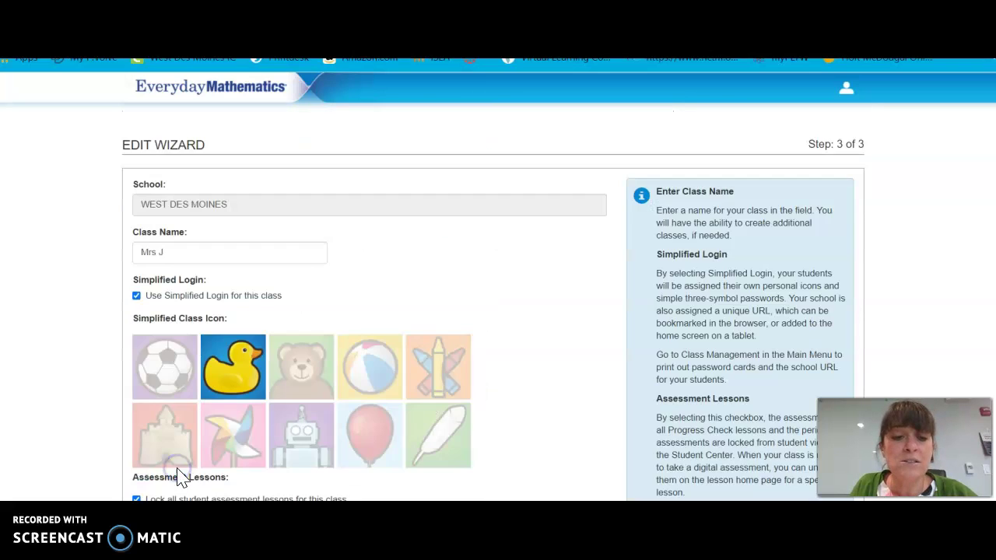
Step: Save the class with Simplified Login on, the duck icon, and assessment lessons locked
scroll(423, 259, down, 1)
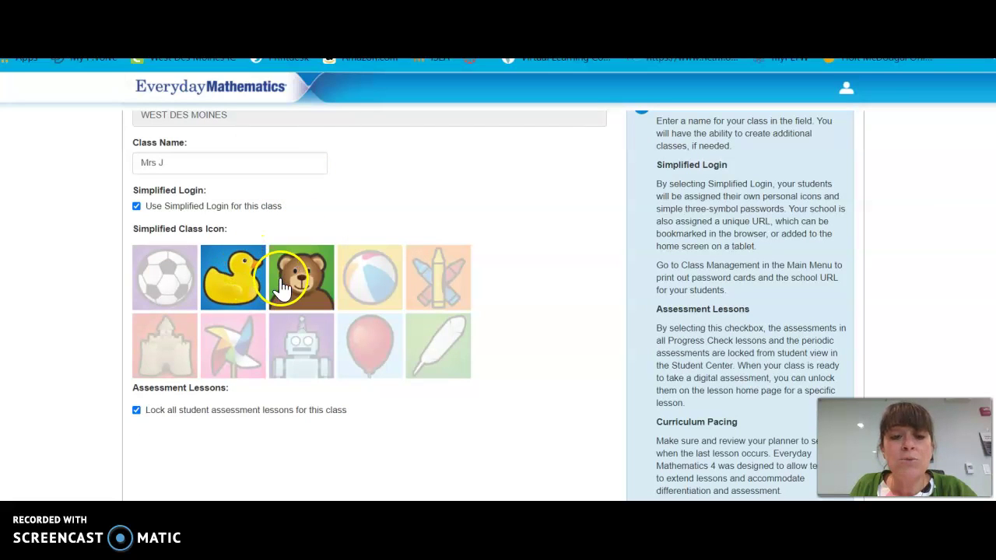
click(202, 209)
click(202, 208)
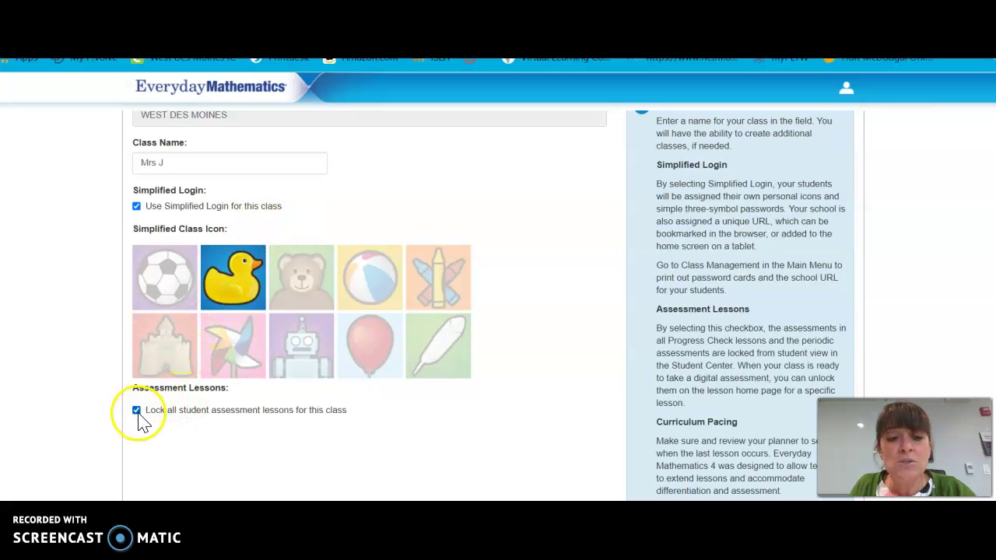
scroll(272, 410, down, 2)
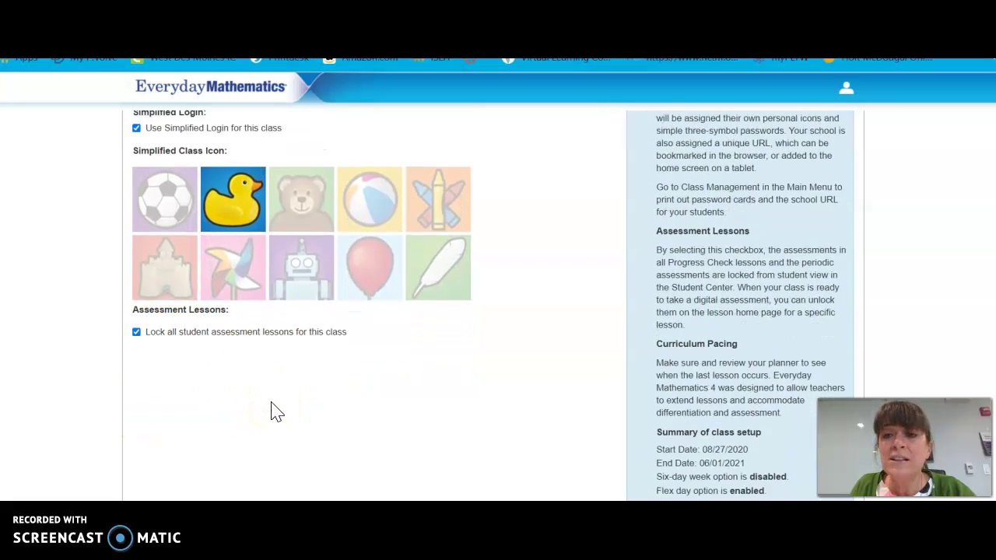
scroll(272, 410, down, 2)
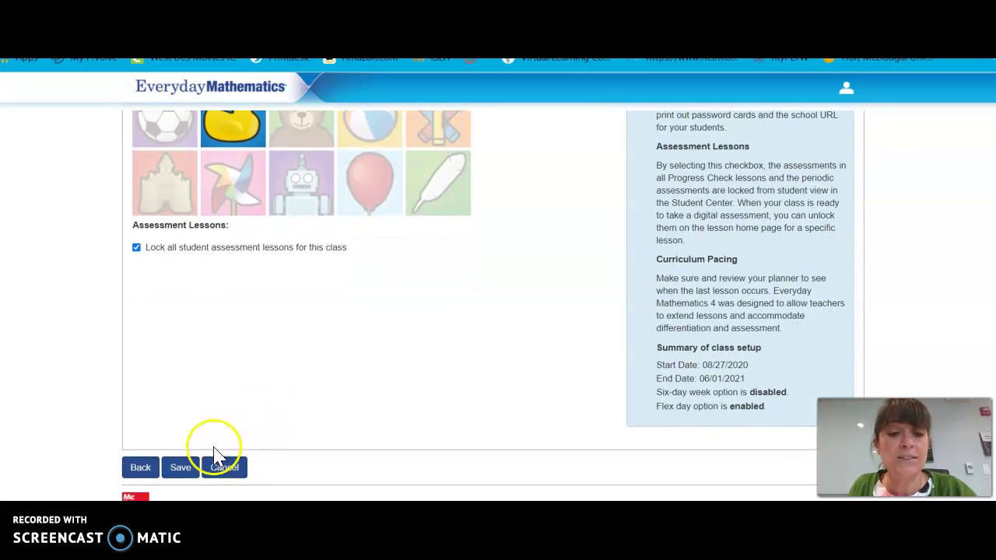
click(190, 470)
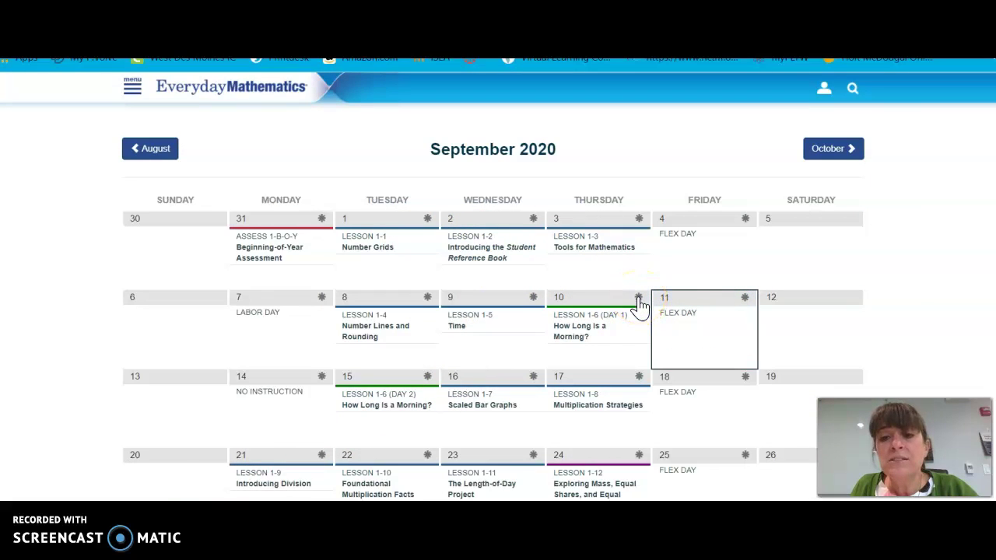
Step: Review the Extend Lesson and Move options for the September 10 lesson 'How Long is a Morning?'
click(638, 298)
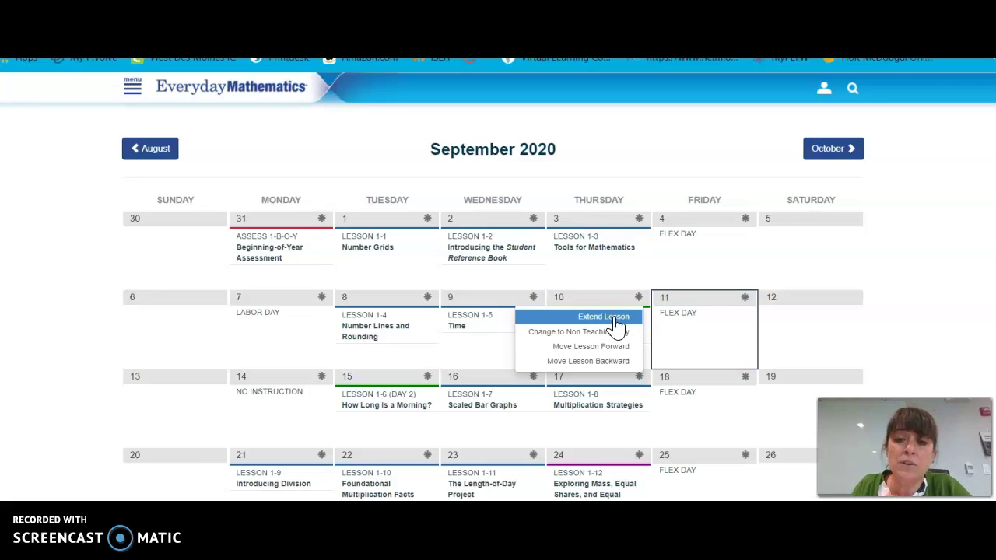
click(599, 342)
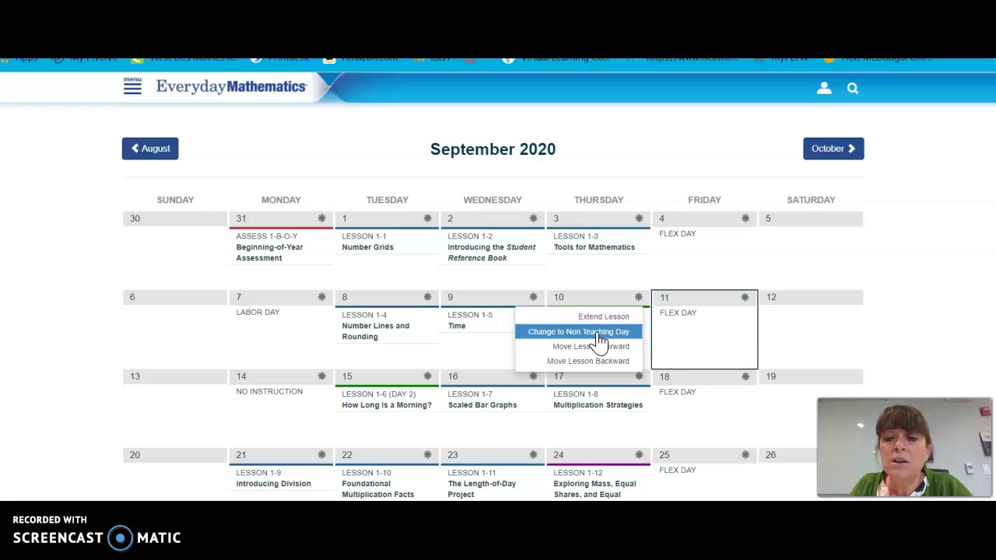
click(598, 360)
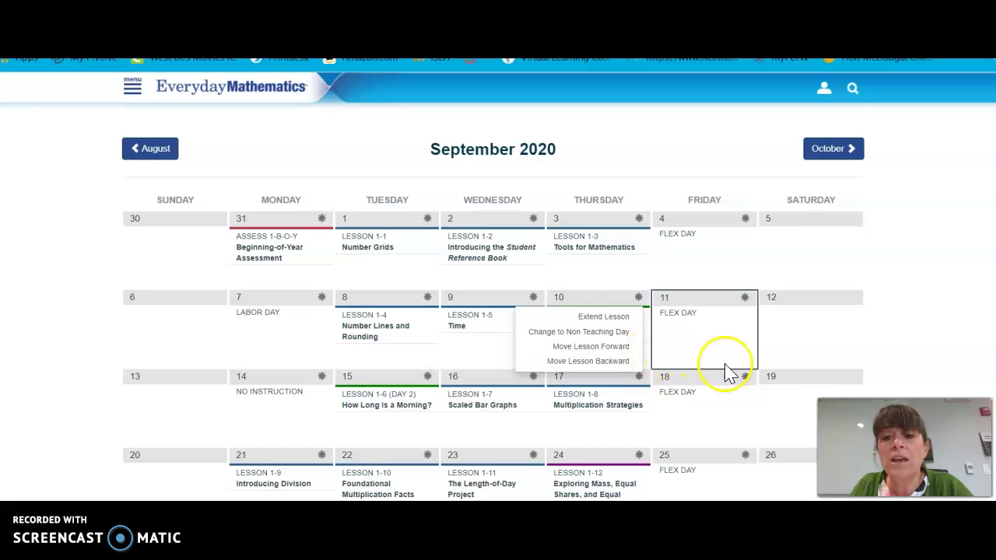
scroll(822, 303, down, 2)
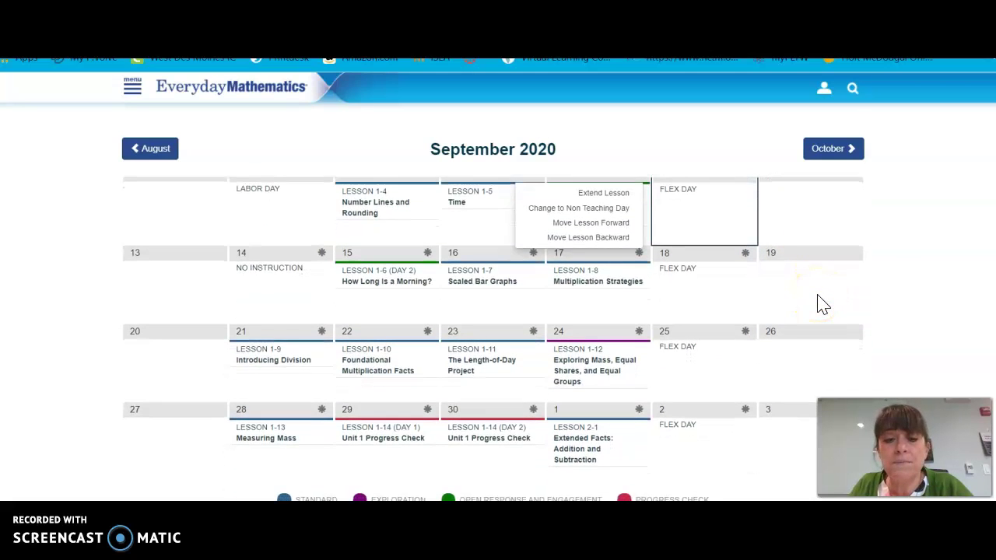
scroll(822, 303, down, 1)
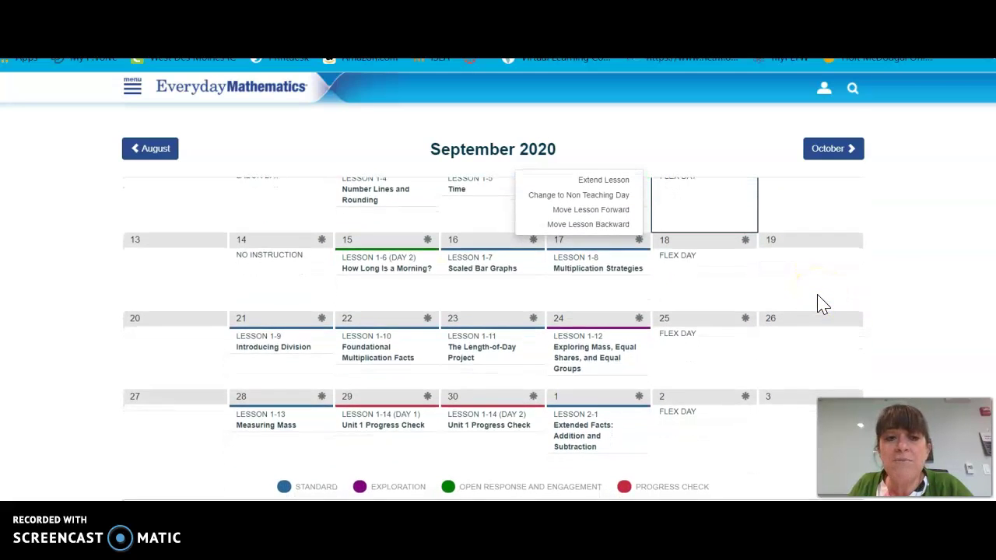
click(132, 87)
Step: Go to Class Management for the Grade 3 class and start adding students
click(163, 148)
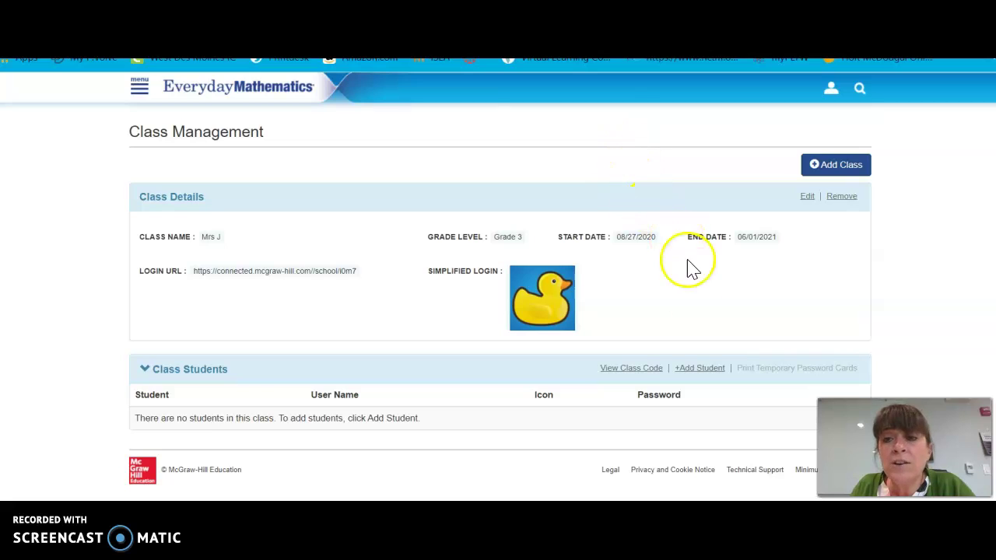
click(684, 372)
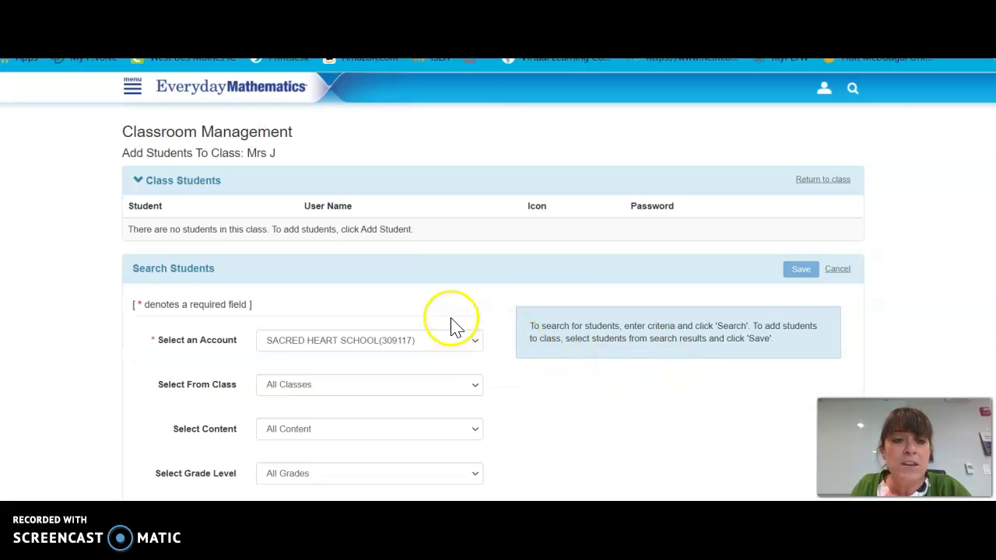
Step: Search the Sacred Heart School account for a student by their first and last name
scroll(454, 318, down, 1)
click(395, 257)
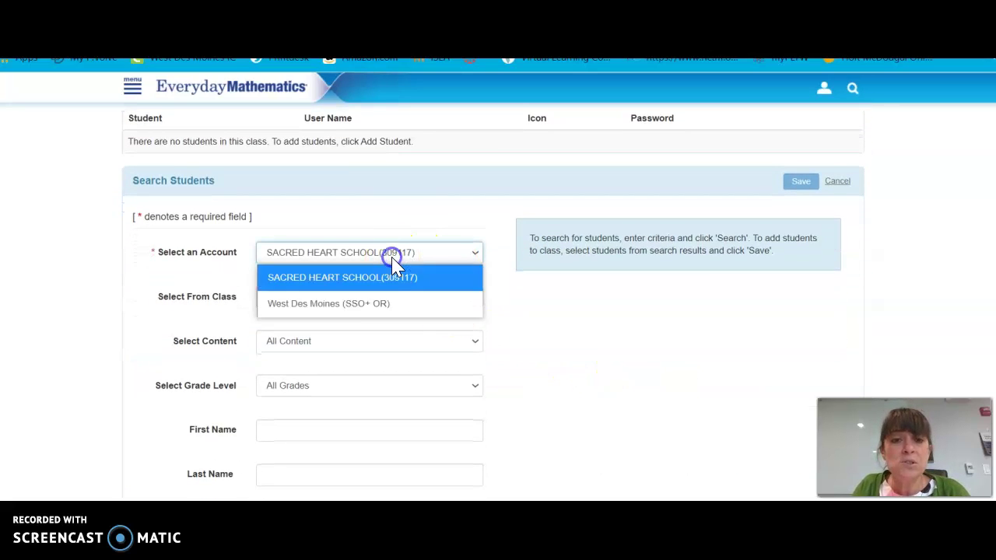
click(381, 274)
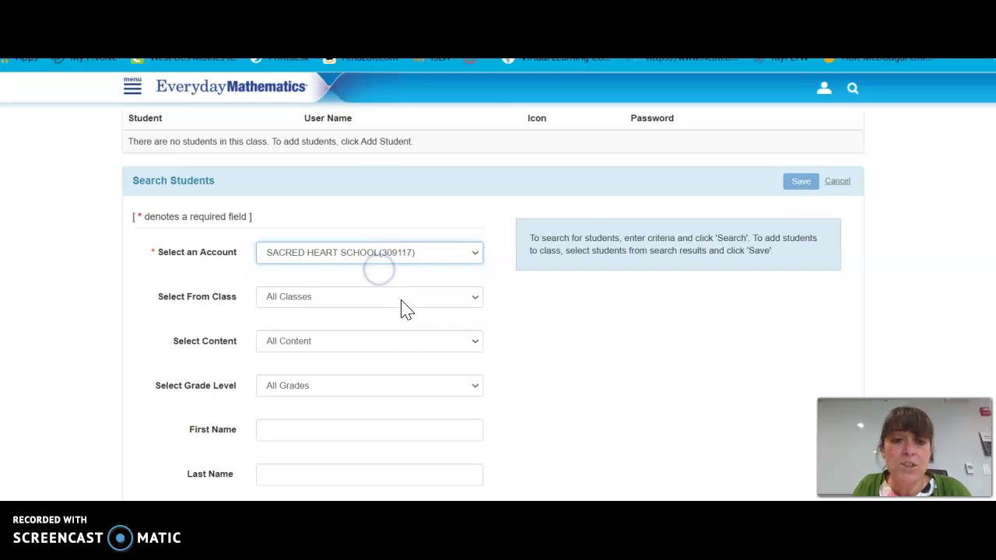
scroll(522, 360, down, 2)
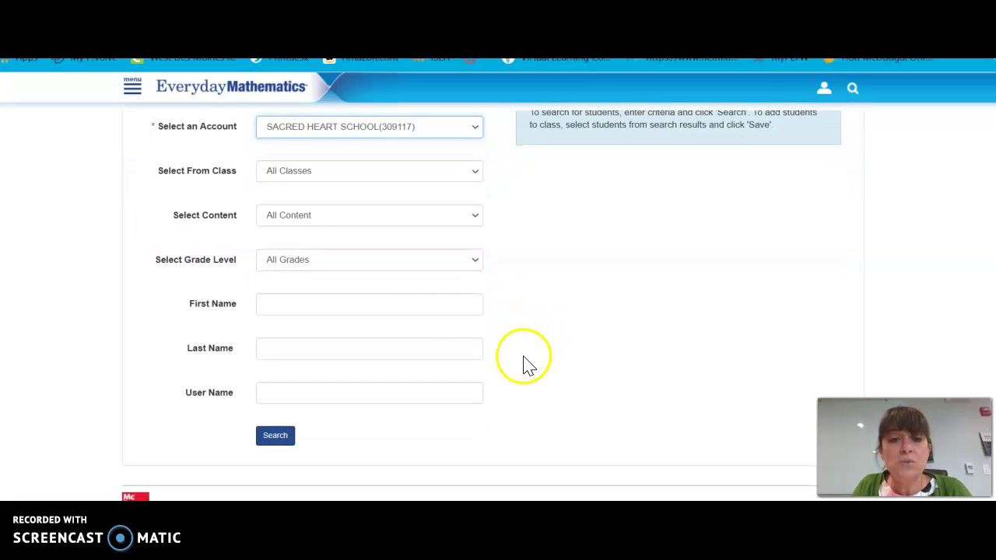
click(342, 309)
text(Gomana)
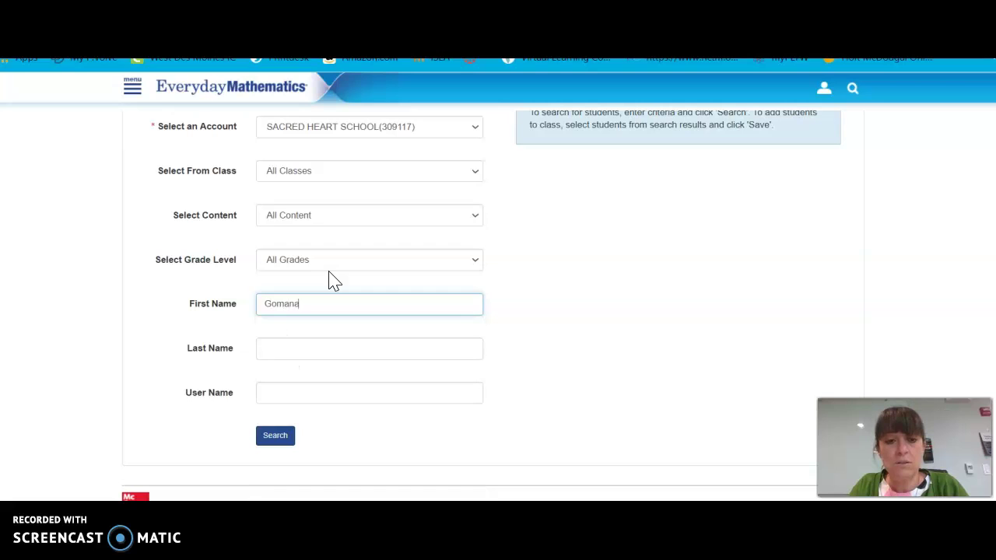
key(Tab)
text(Ab)
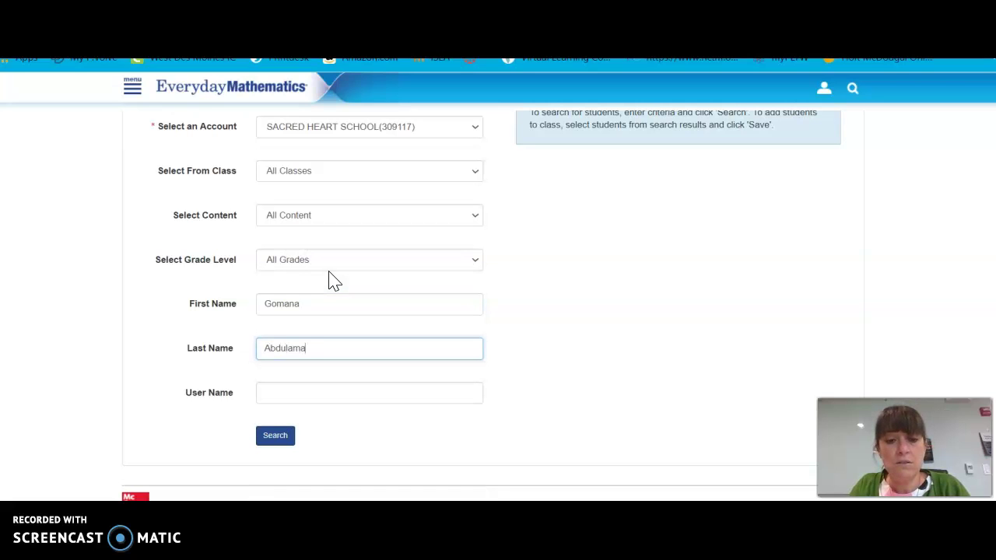
click(276, 436)
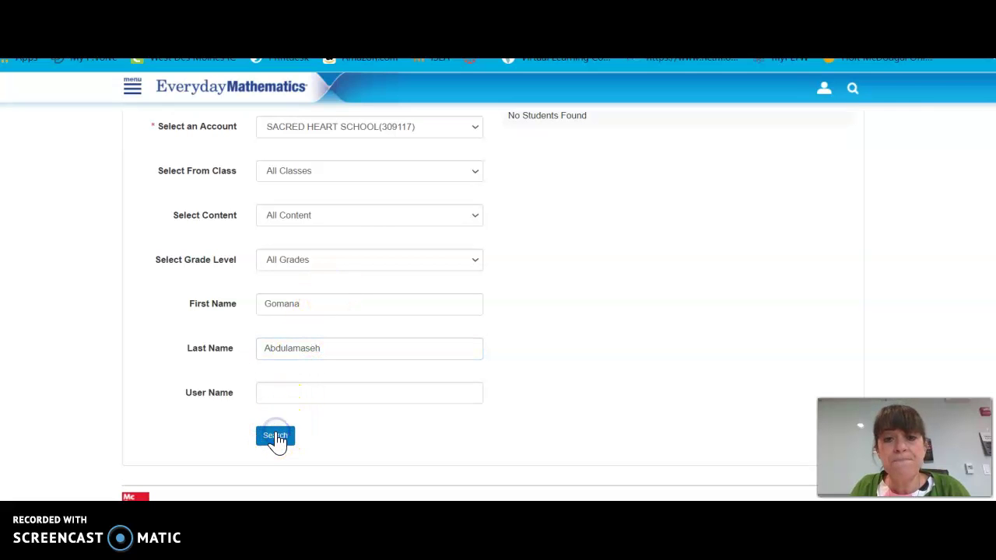
Step: Check the No Students Found results and head back to the class details
scroll(649, 187, up, 3)
scroll(648, 178, down, 3)
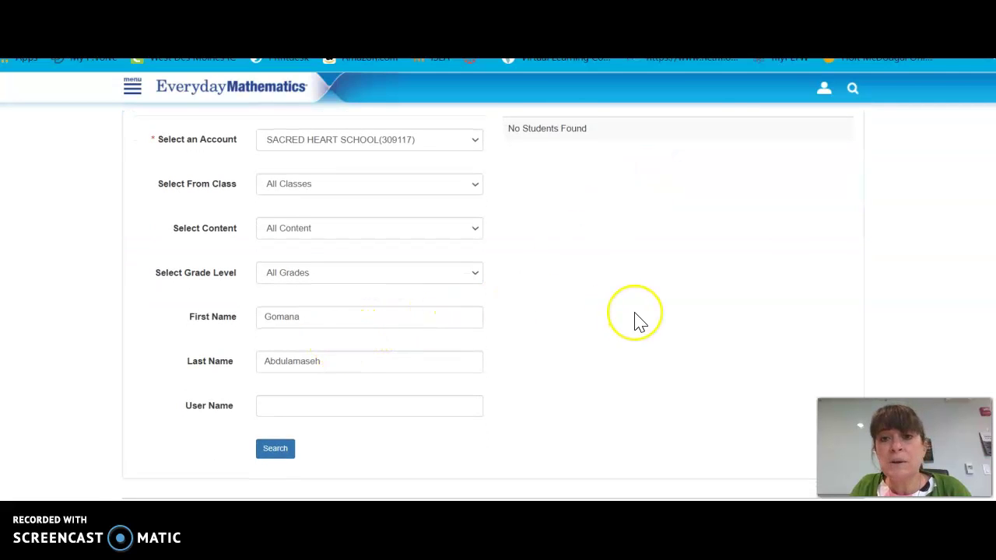
scroll(633, 320, up, 1)
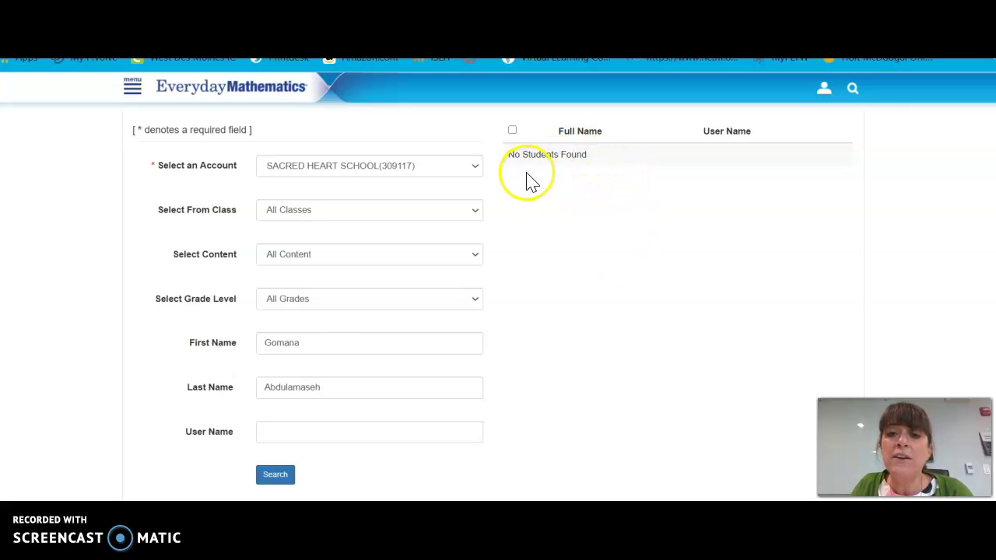
scroll(527, 179, up, 2)
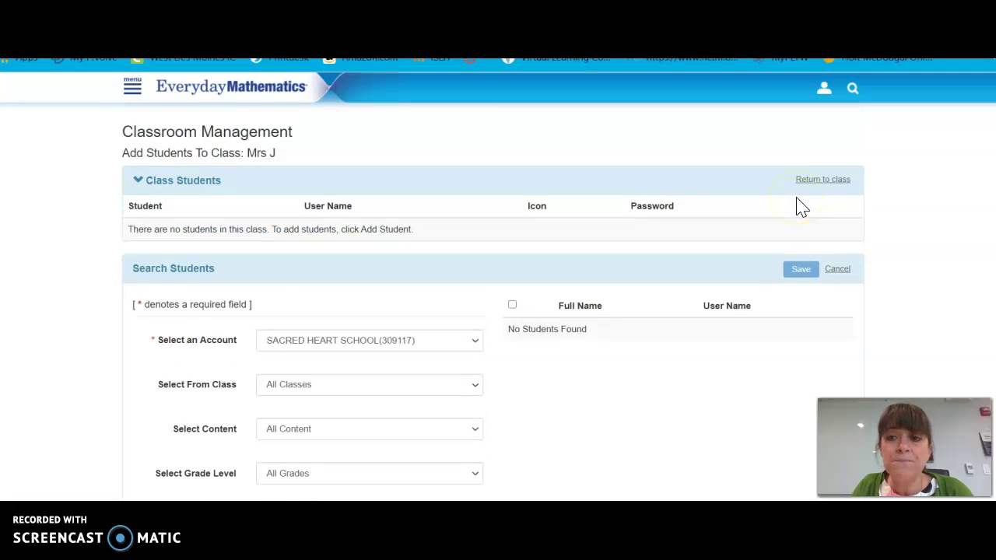
click(820, 187)
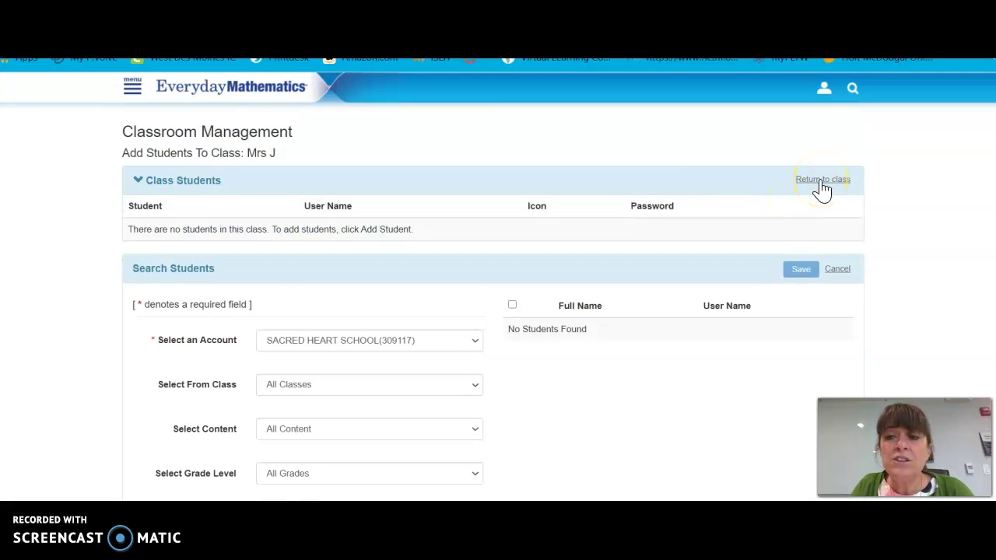
Step: Return to the Grade 3 class details page via the Return to class link
click(821, 185)
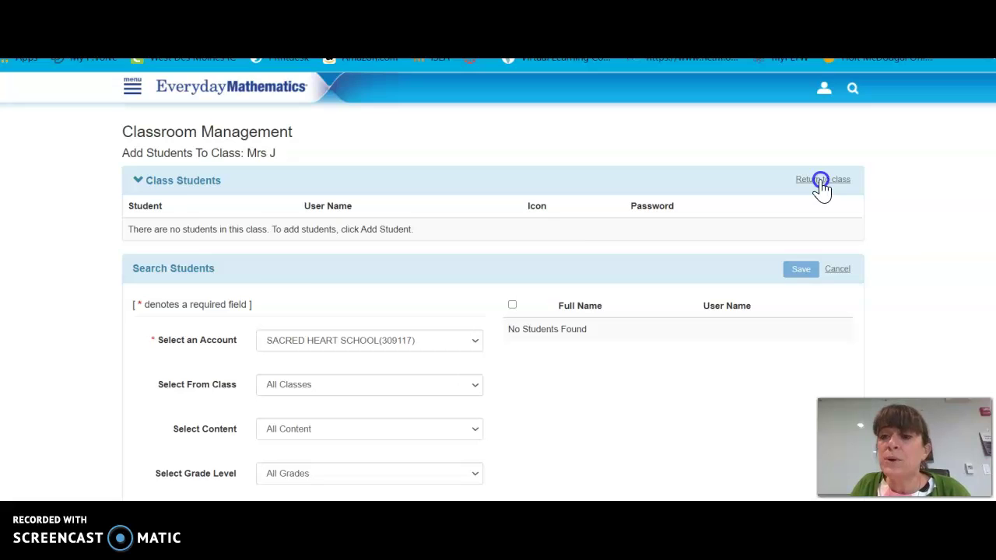